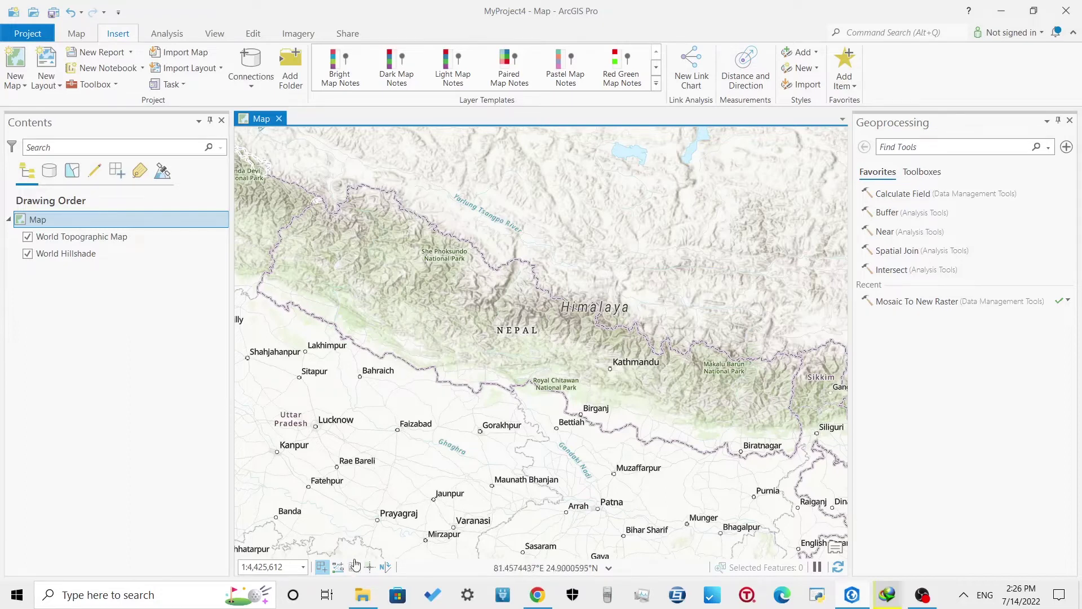
Bring the File Explorer window with the 'Youtube raster data' tile folder to the front.
click(371, 604)
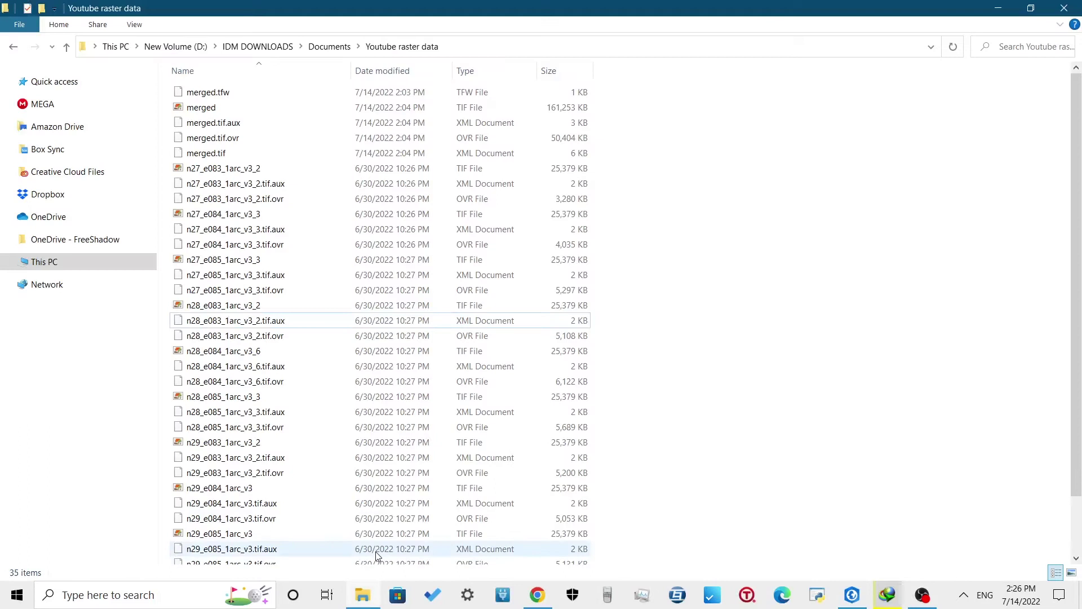
Select the ten n27–n29 elevation tile TIFs (e083–e086) and drag them onto the ArcGIS Pro map.
click(292, 169)
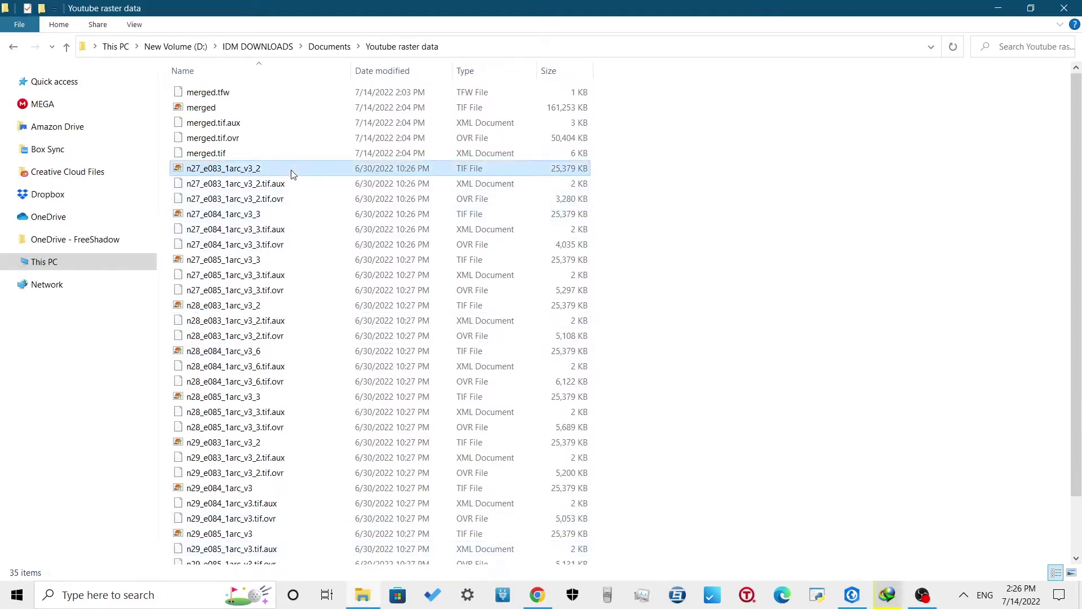
ctrl+click(282, 215)
ctrl+click(261, 263)
ctrl+click(251, 309)
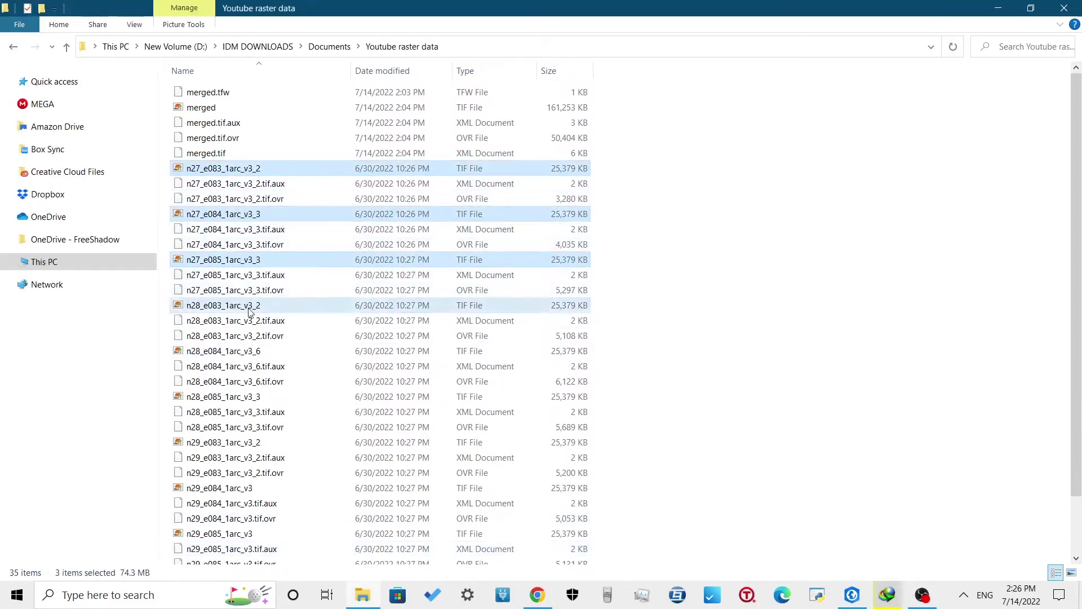
ctrl+click(254, 354)
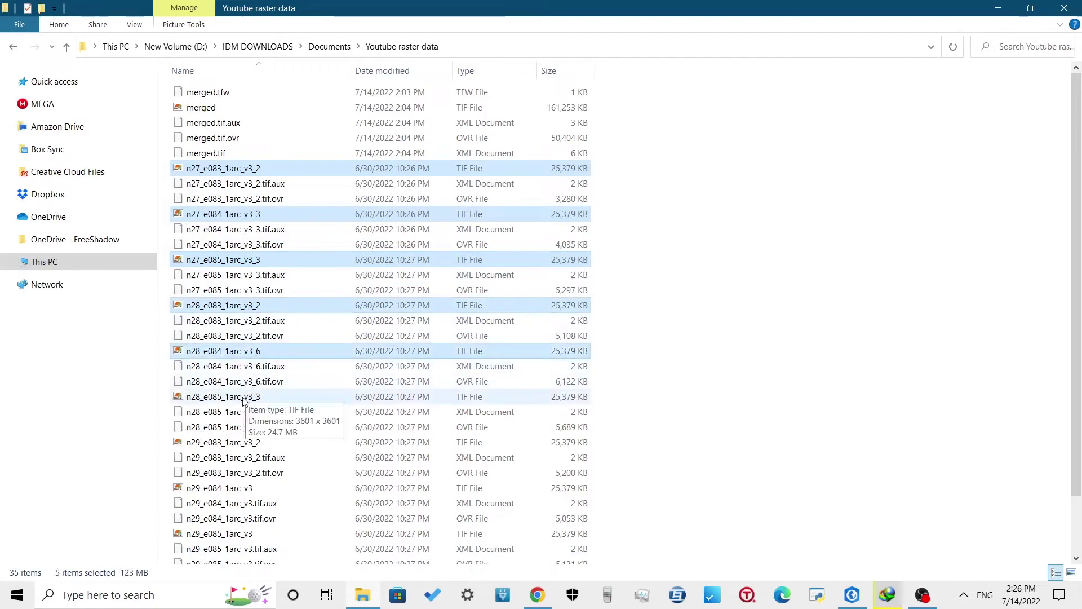
ctrl+click(247, 398)
ctrl+click(243, 444)
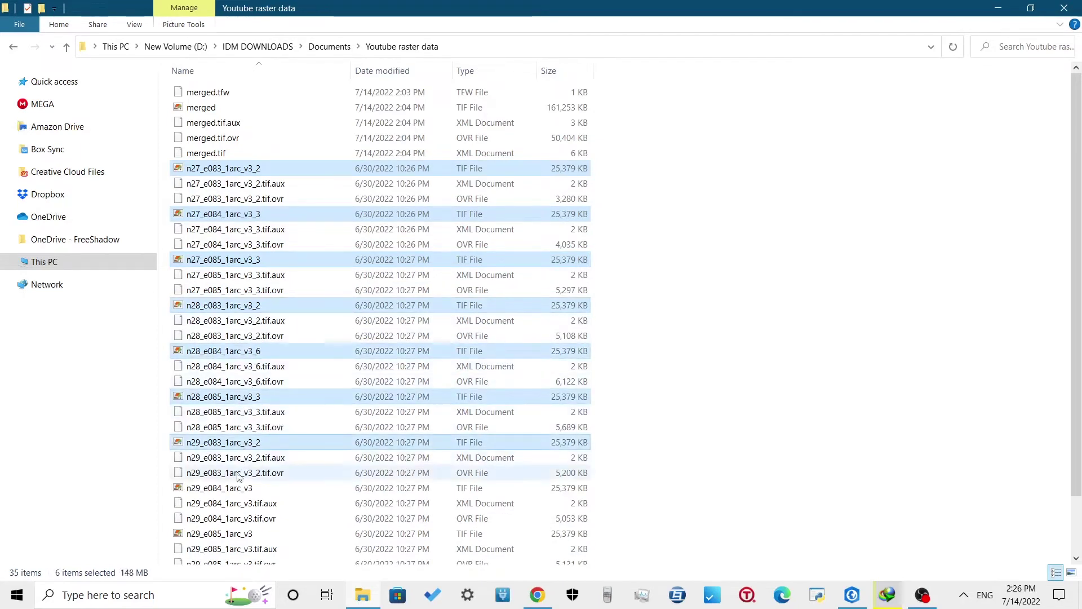
ctrl+click(234, 489)
ctrl+click(229, 533)
scroll(314, 452, down, 2)
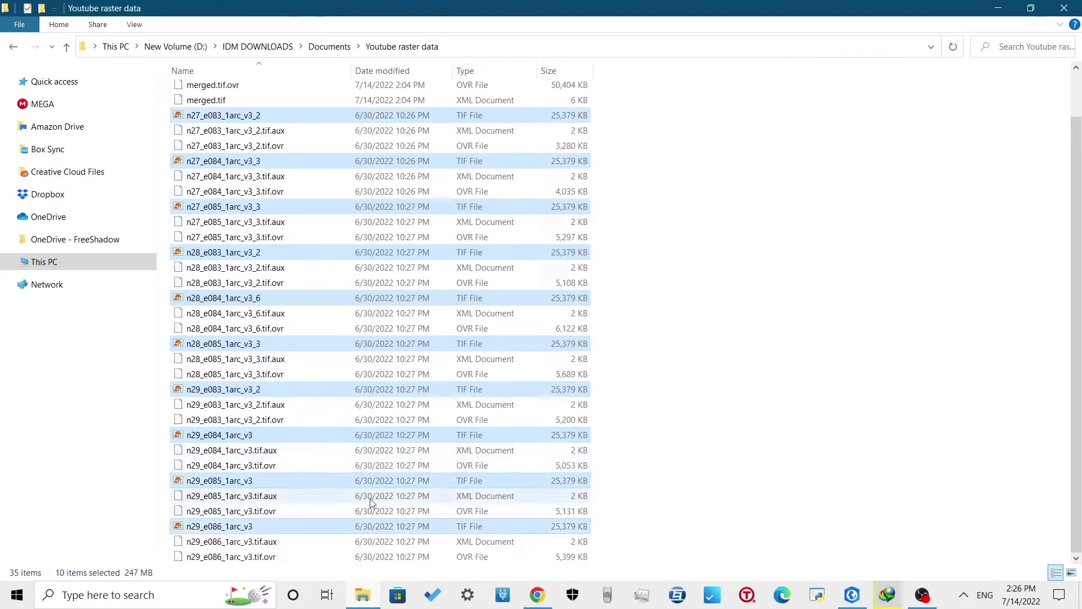
ctrl+click(265, 528)
drag(266, 528, 503, 356)
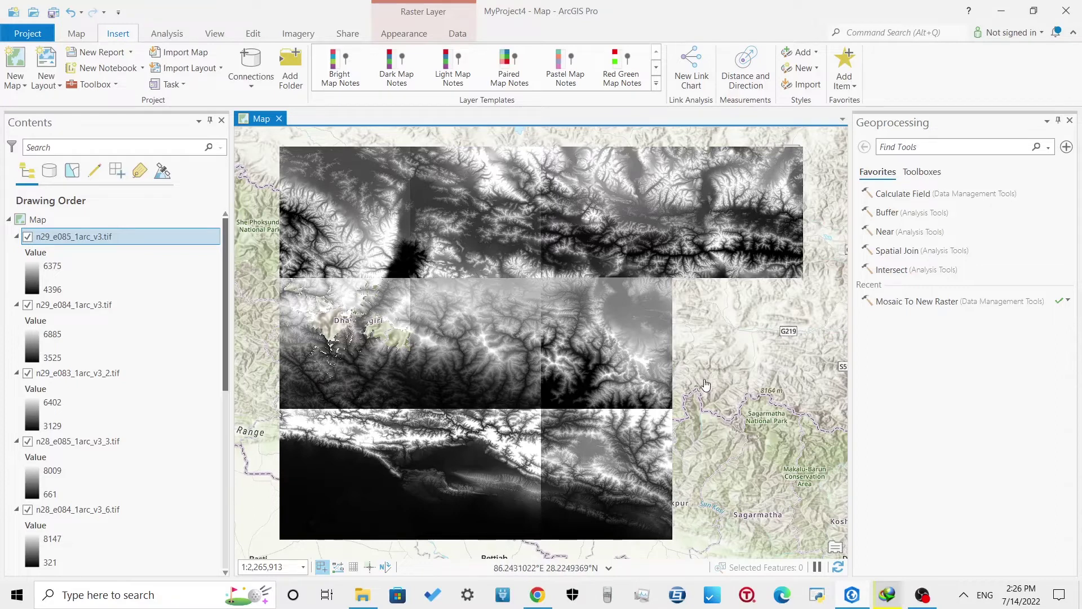
Search the geoprocessing tools for 'mosaic' and open Mosaic To New Raster.
click(928, 145)
text(mosaic)
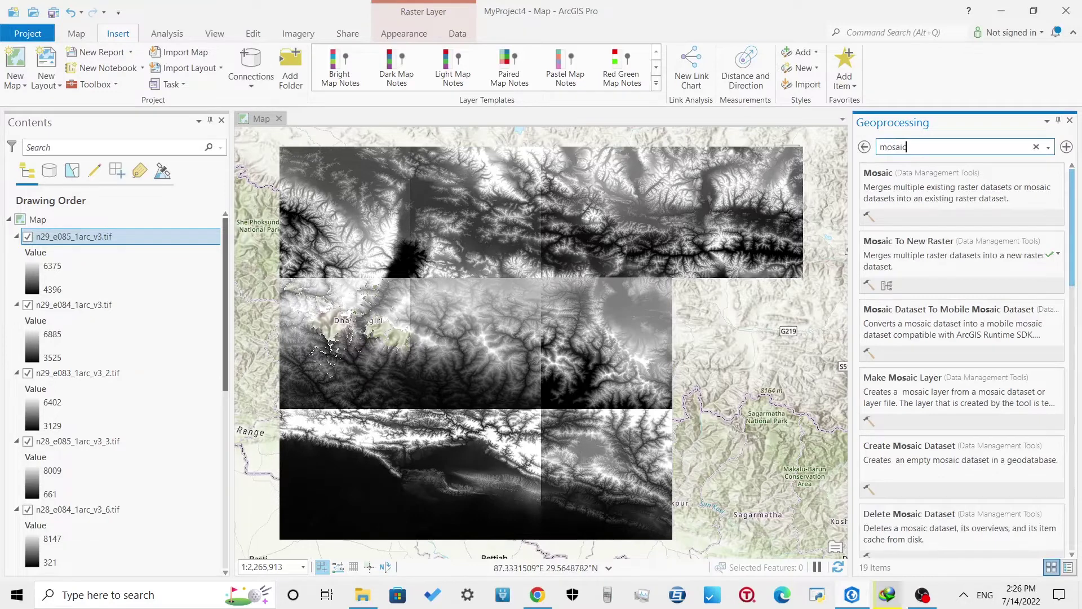
click(914, 245)
Add the six n29 and n28 tile layers (e083–e085) as input rasters.
click(1012, 207)
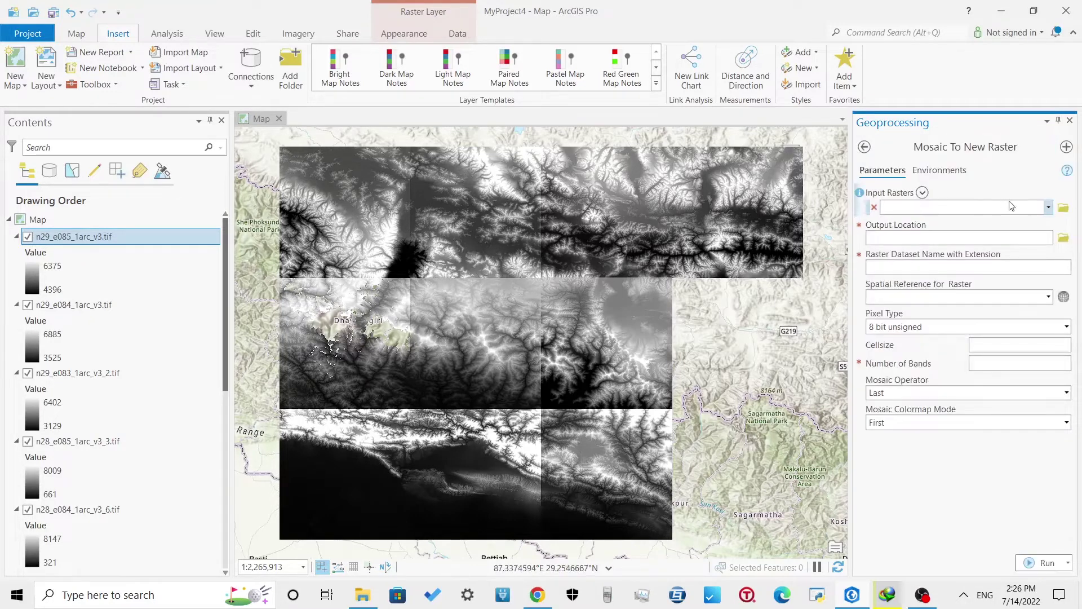
click(1048, 208)
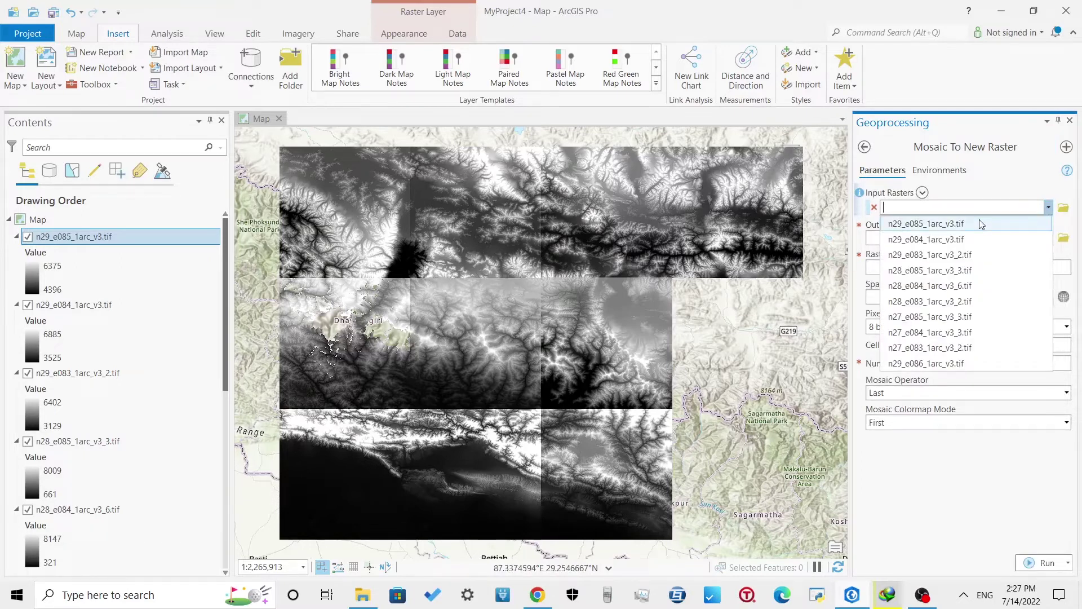
click(1003, 184)
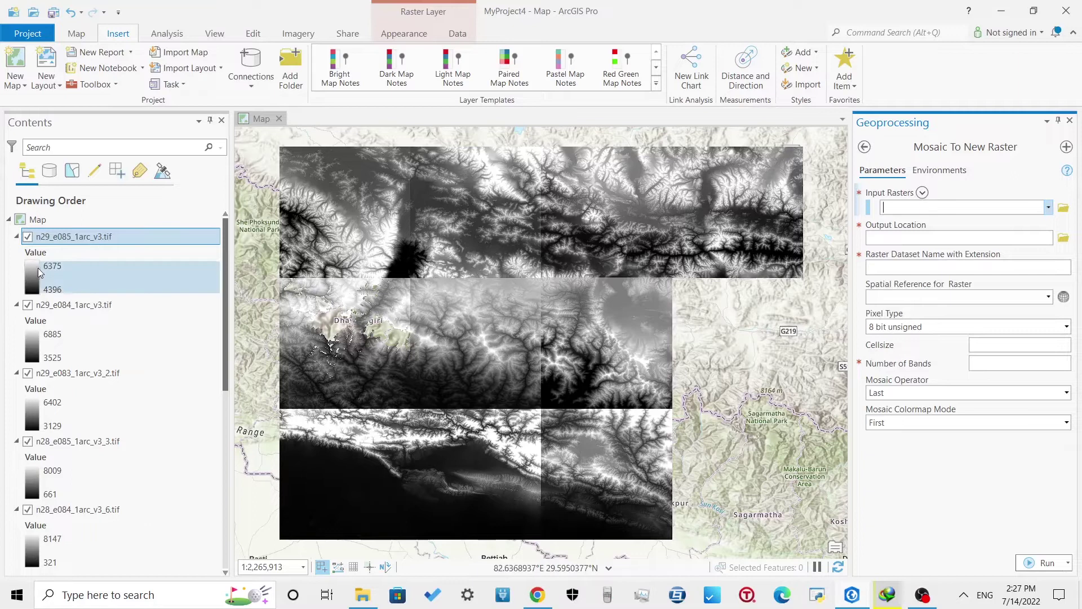
drag(104, 237, 919, 207)
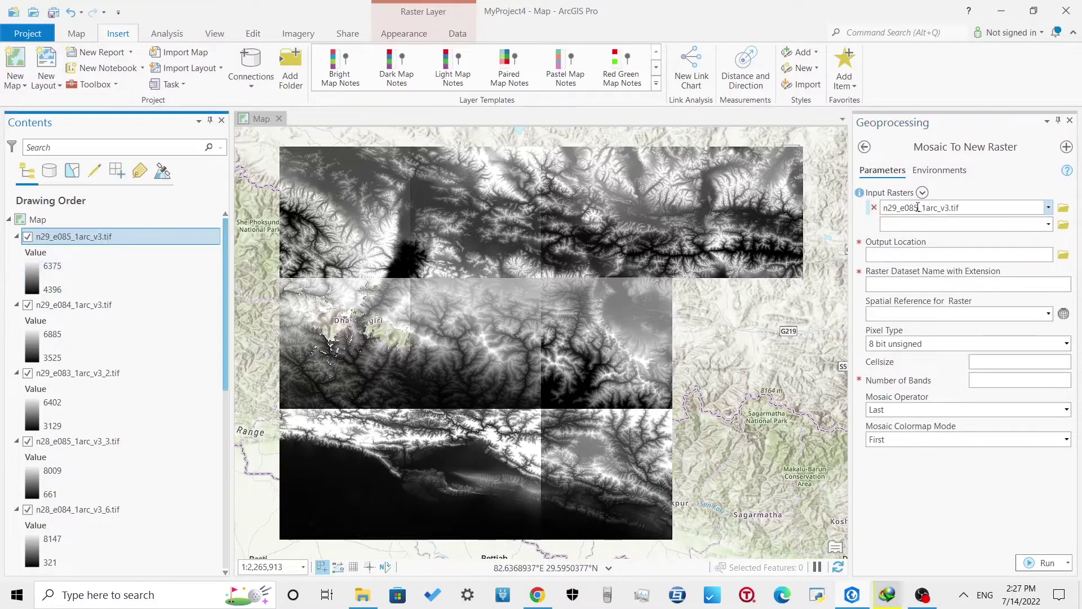
drag(74, 305, 933, 231)
drag(76, 373, 941, 240)
drag(130, 371, 911, 242)
drag(104, 444, 914, 261)
drag(129, 507, 922, 277)
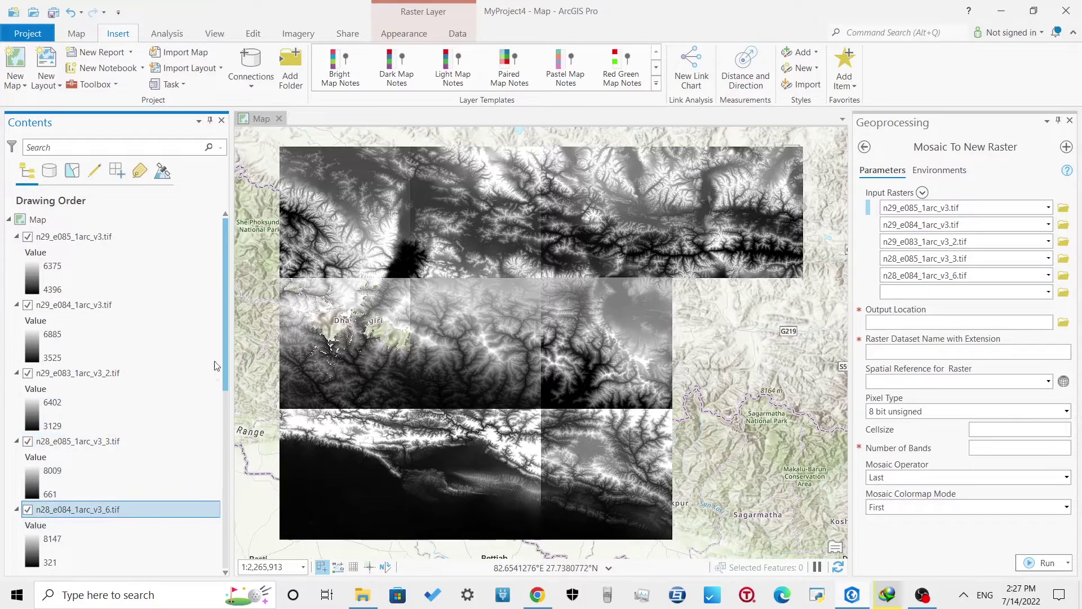
drag(224, 349, 226, 532)
drag(90, 239, 904, 291)
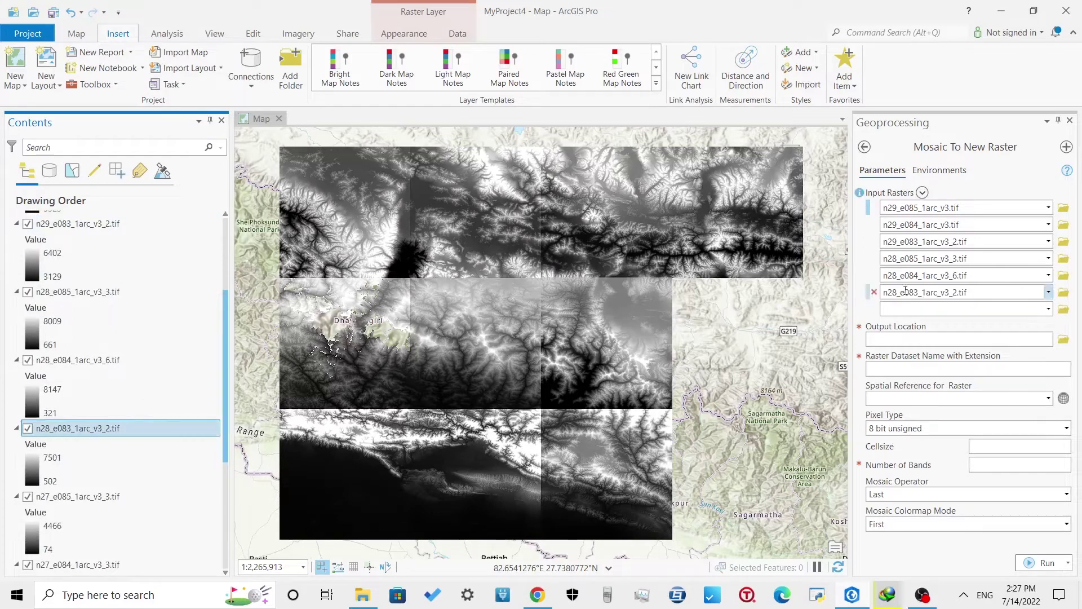
Add the n27 tiles and n29_e086_1arc_v3.tif as the remaining input rasters.
click(109, 499)
drag(777, 373, 918, 309)
scroll(177, 405, down, 2)
scroll(177, 400, down, 2)
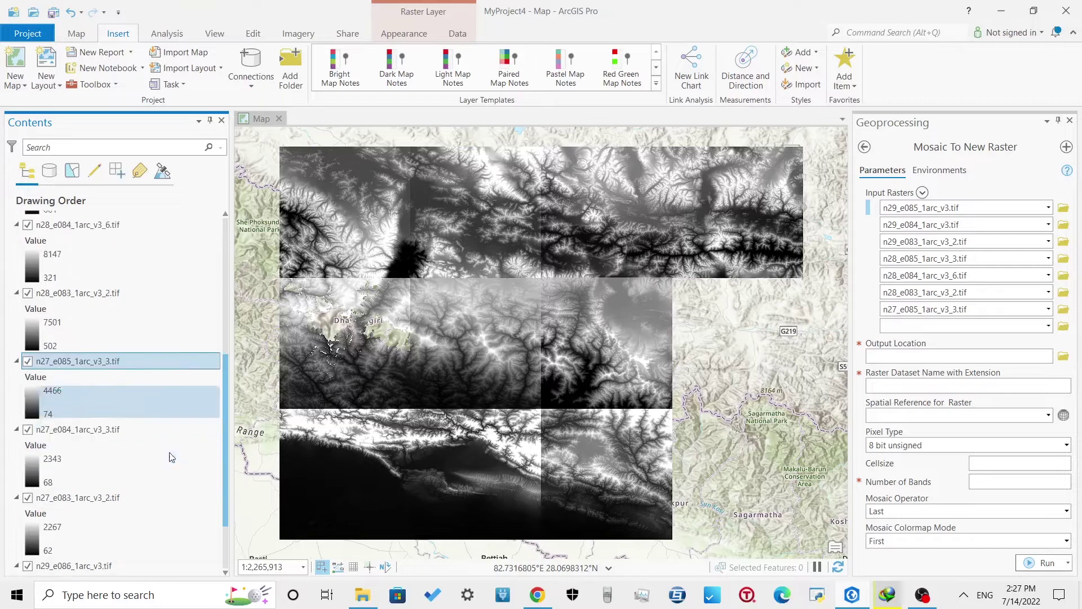
click(107, 385)
drag(90, 393, 931, 327)
drag(160, 461, 911, 343)
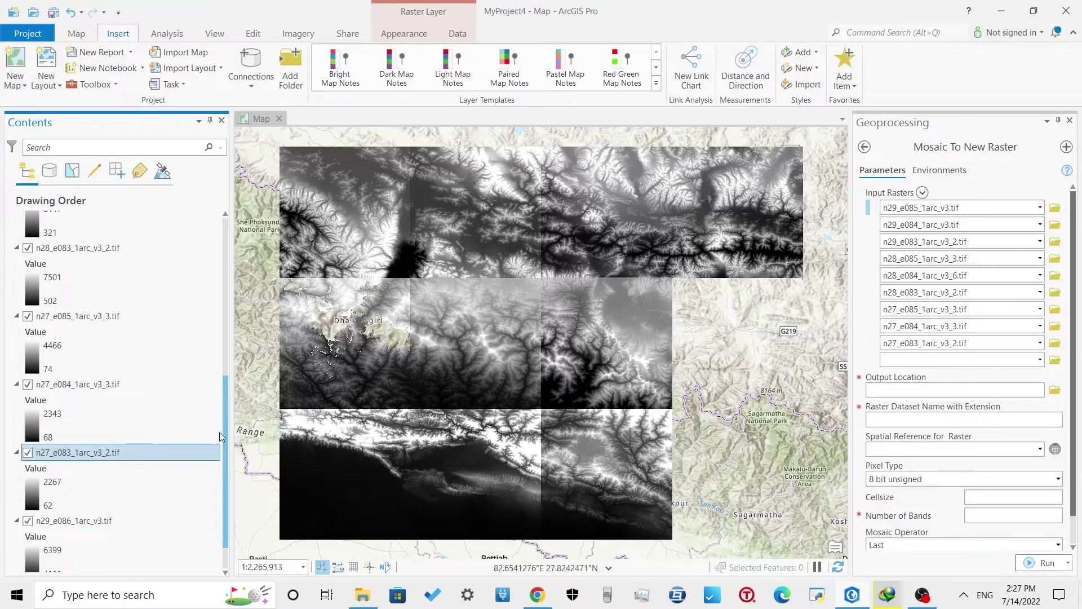
scroll(169, 445, down, 1)
click(100, 480)
drag(404, 461, 913, 361)
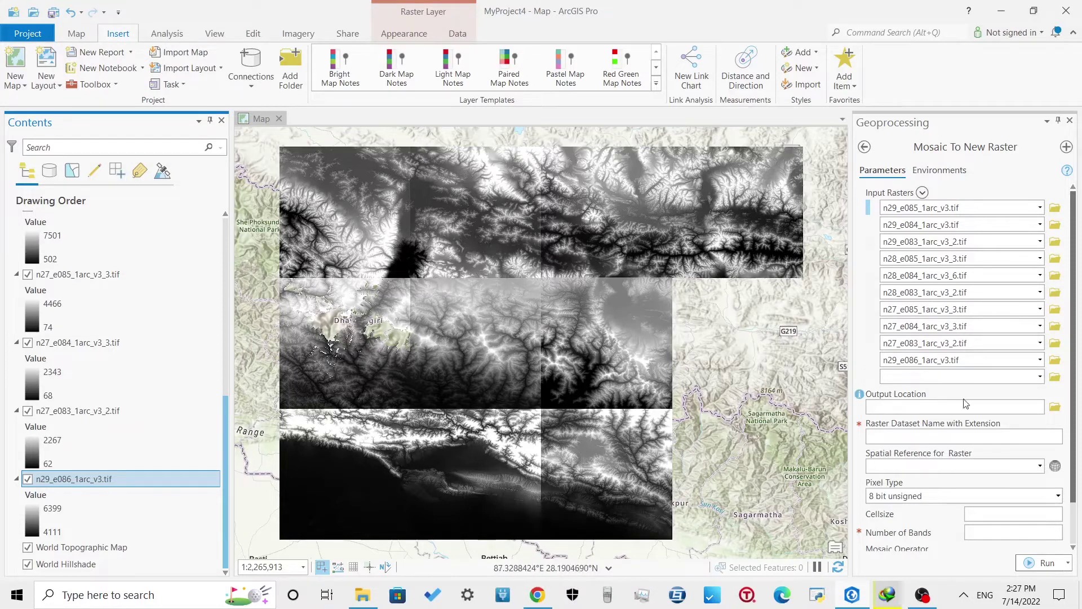
Set the mosaic output location to the MyProject4 folder with raster name merged.tif.
click(983, 407)
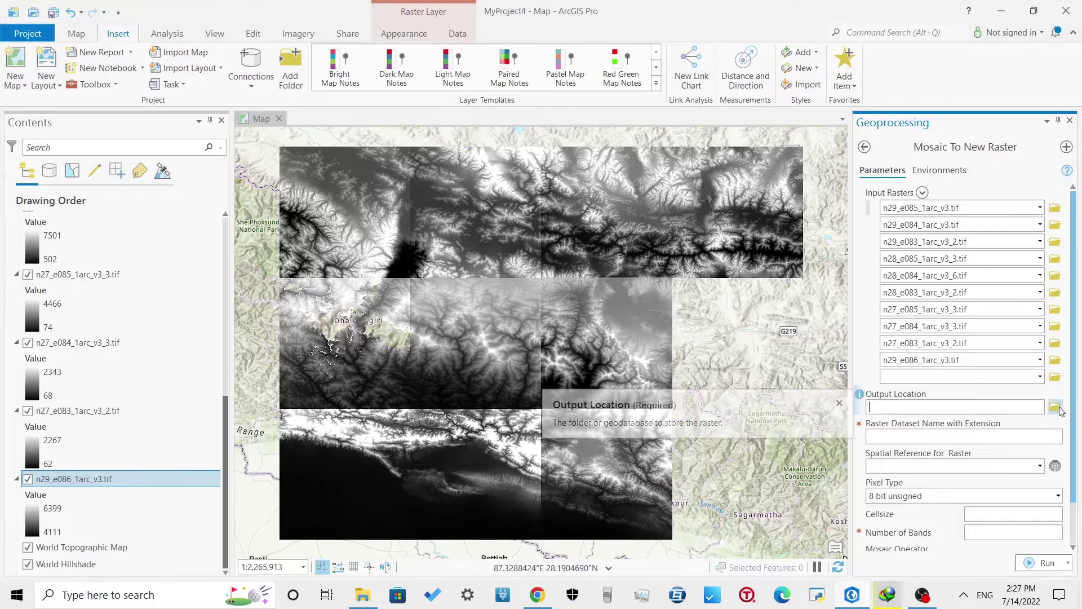
mouse_move(858, 401)
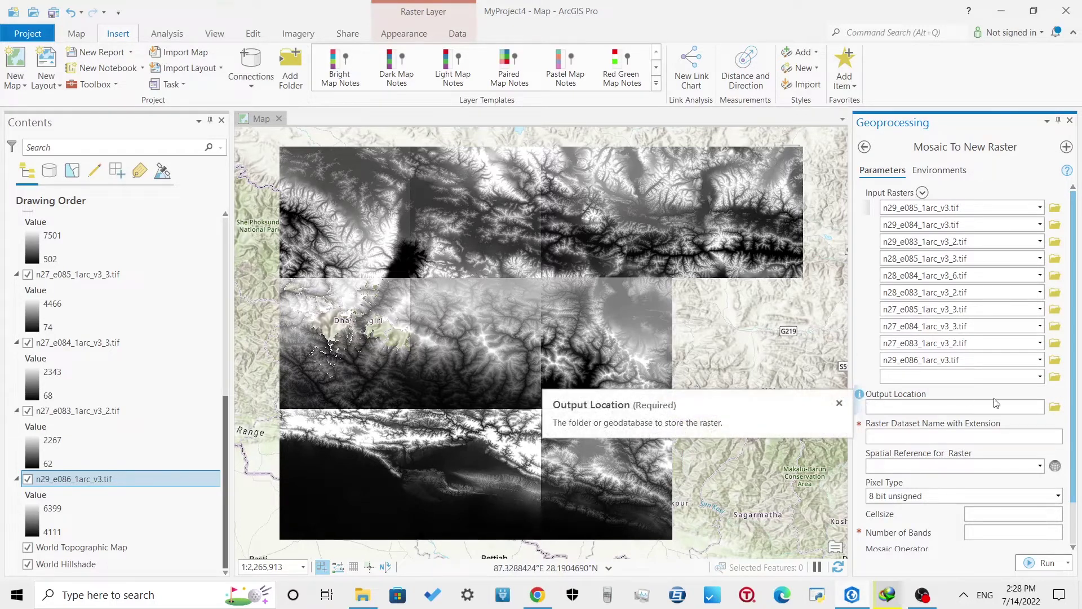
click(1055, 407)
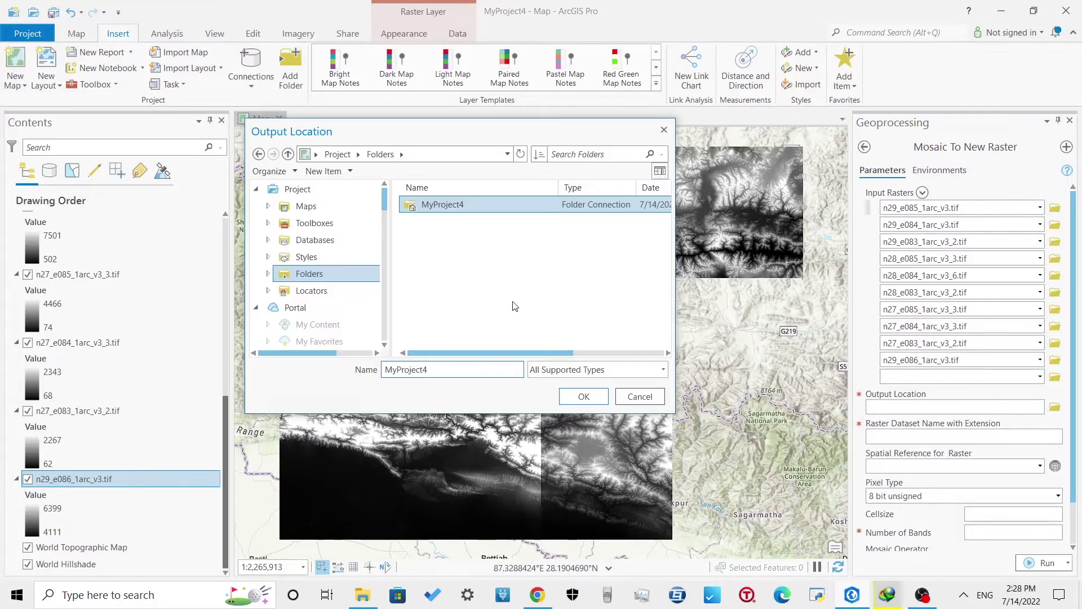
click(582, 401)
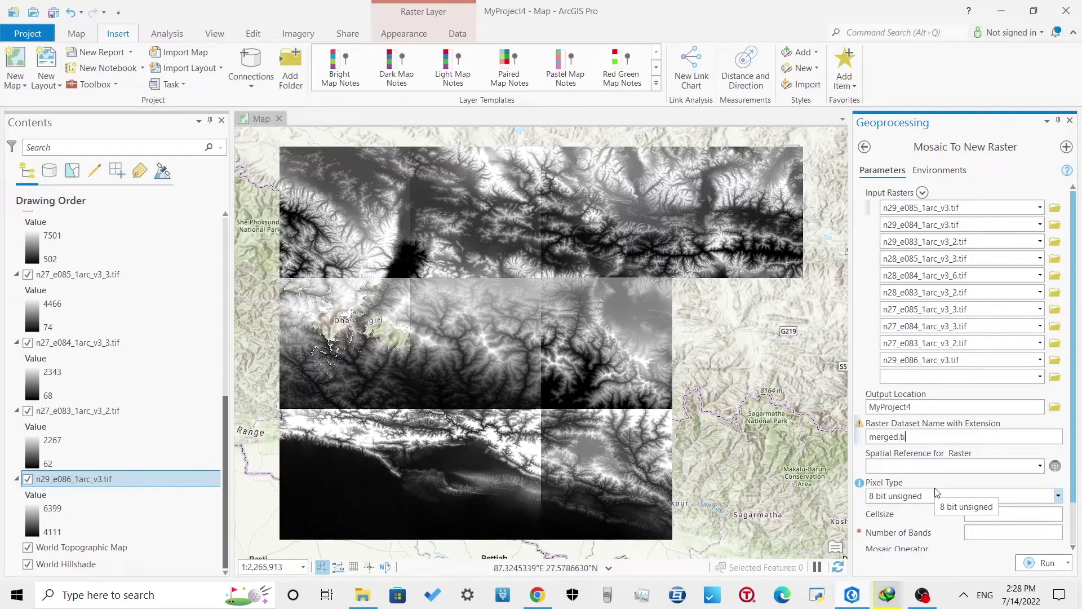
Set spatial reference GCS_WGS_1984, pixel type 16 bit unsigned and 1 band.
click(1039, 466)
click(975, 434)
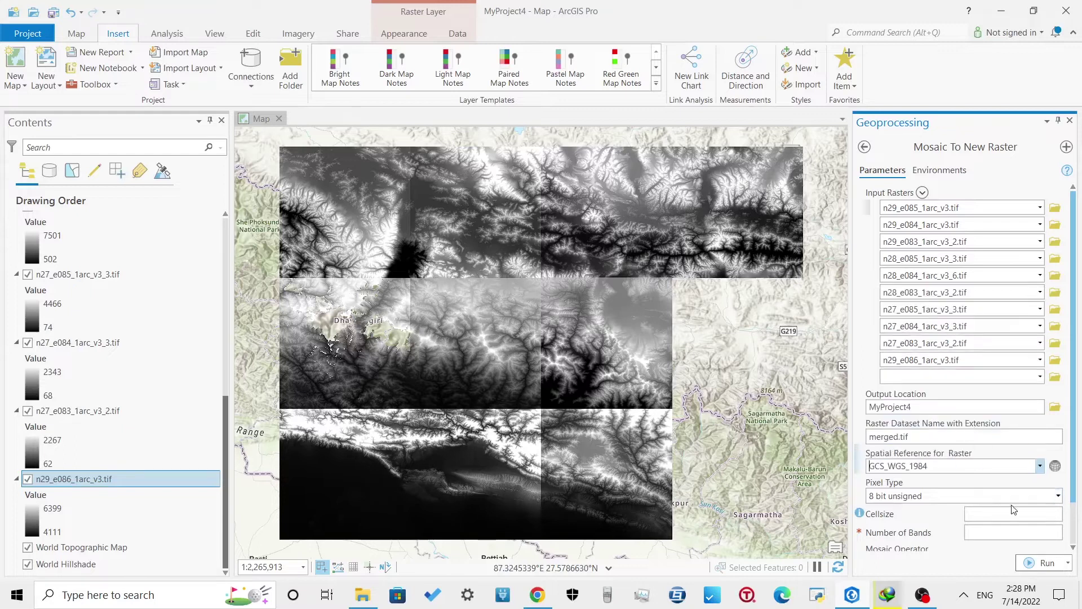
click(1058, 497)
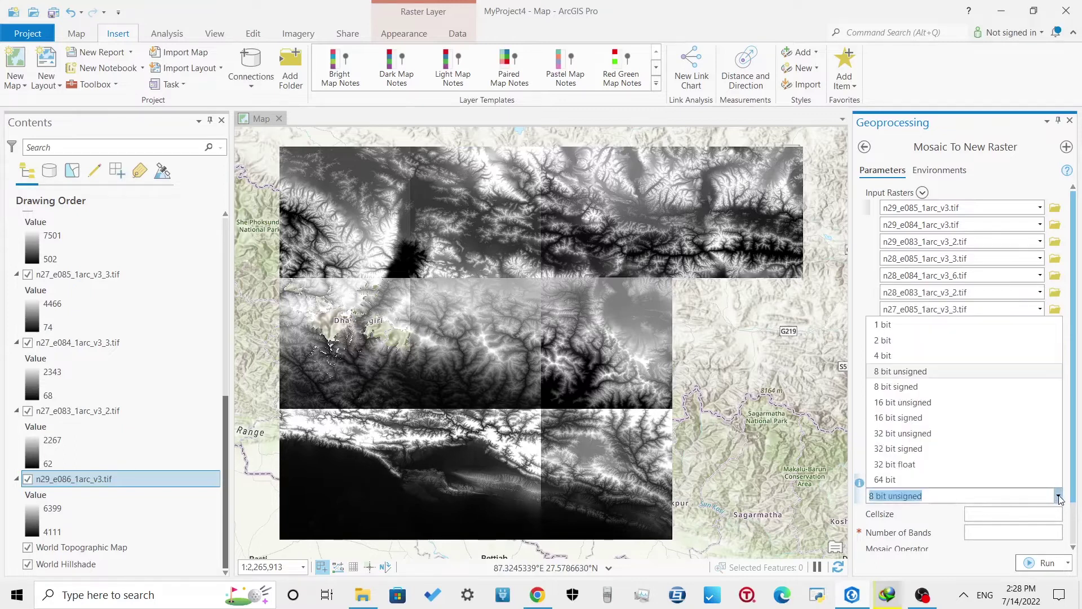
click(964, 412)
click(992, 529)
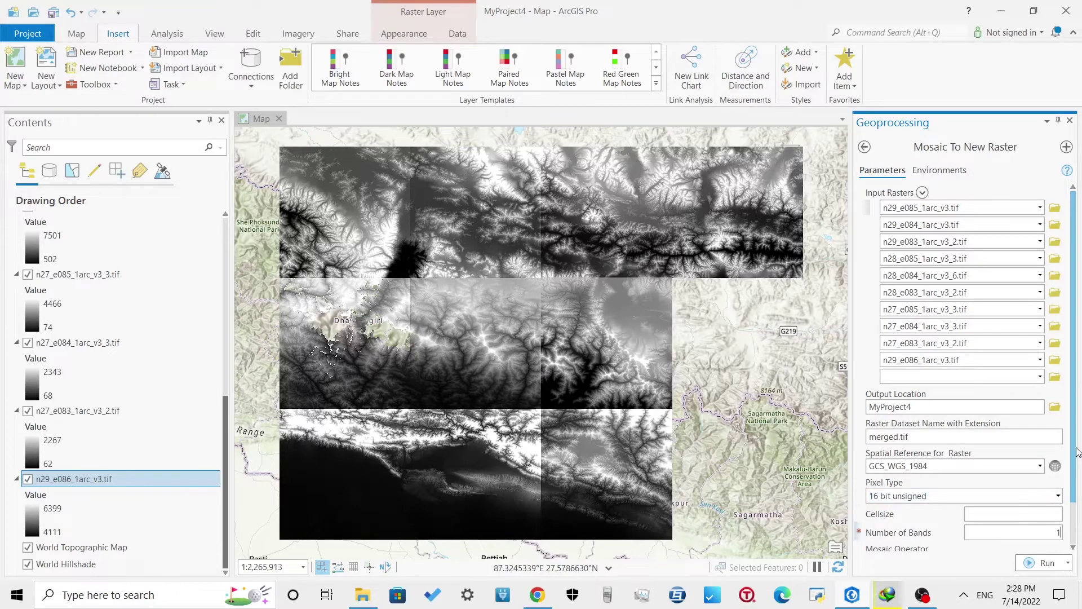
scroll(1077, 451, down, 3)
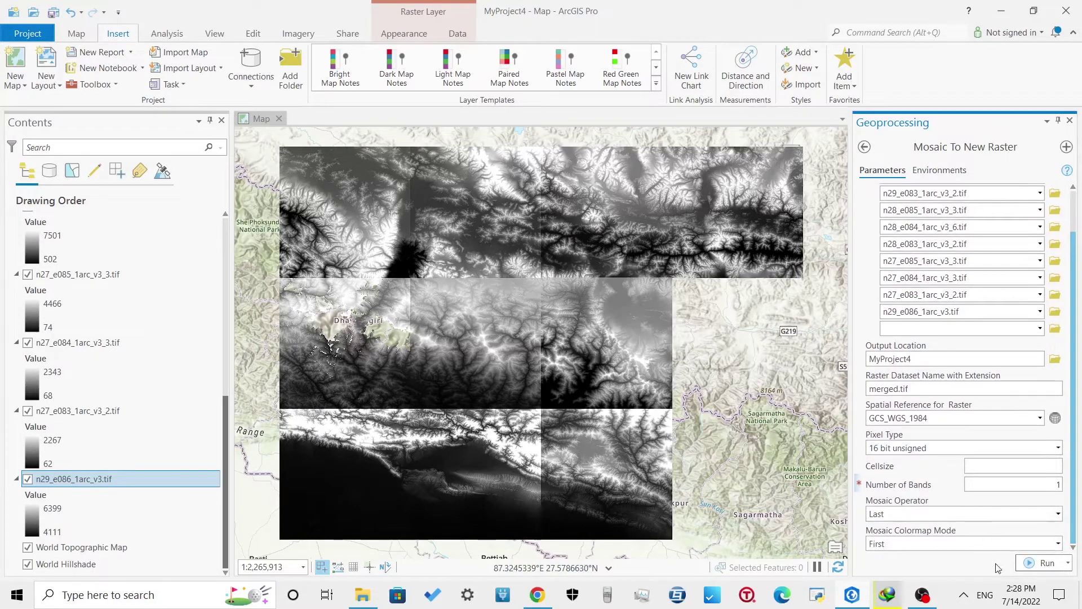
In Environments, set pyramid resampling and resample to Bilinear, keeping NoData as None.
click(942, 171)
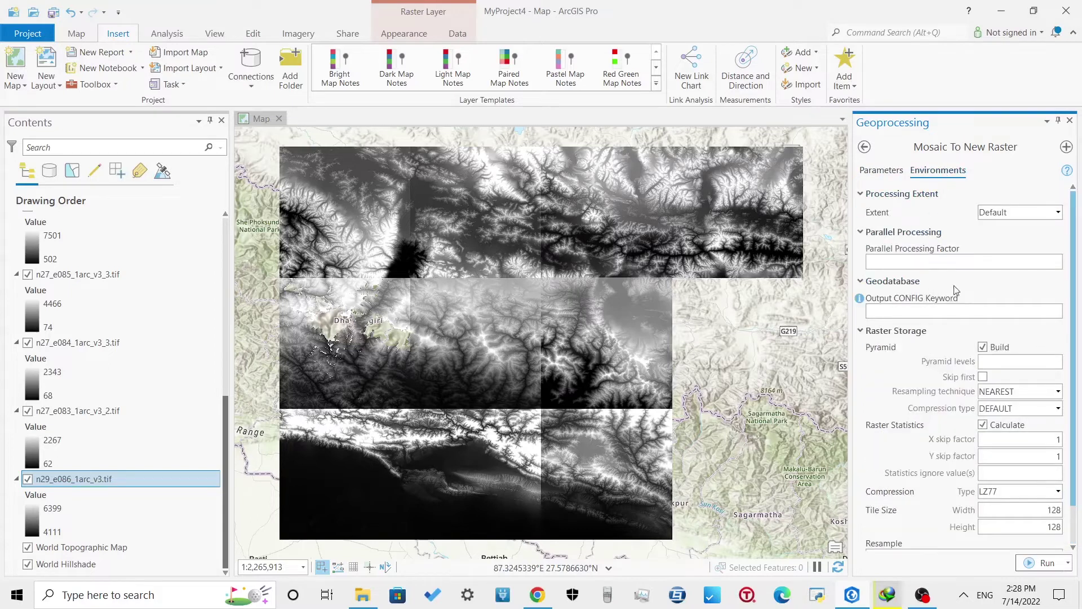
click(1057, 392)
click(1021, 421)
scroll(1077, 475, down, 2)
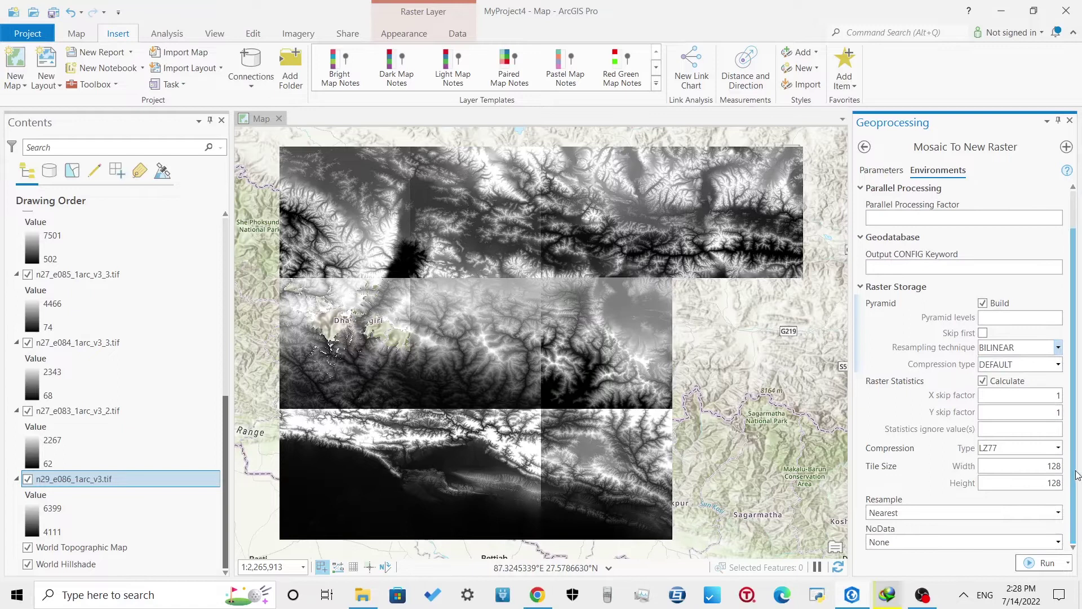
click(1058, 512)
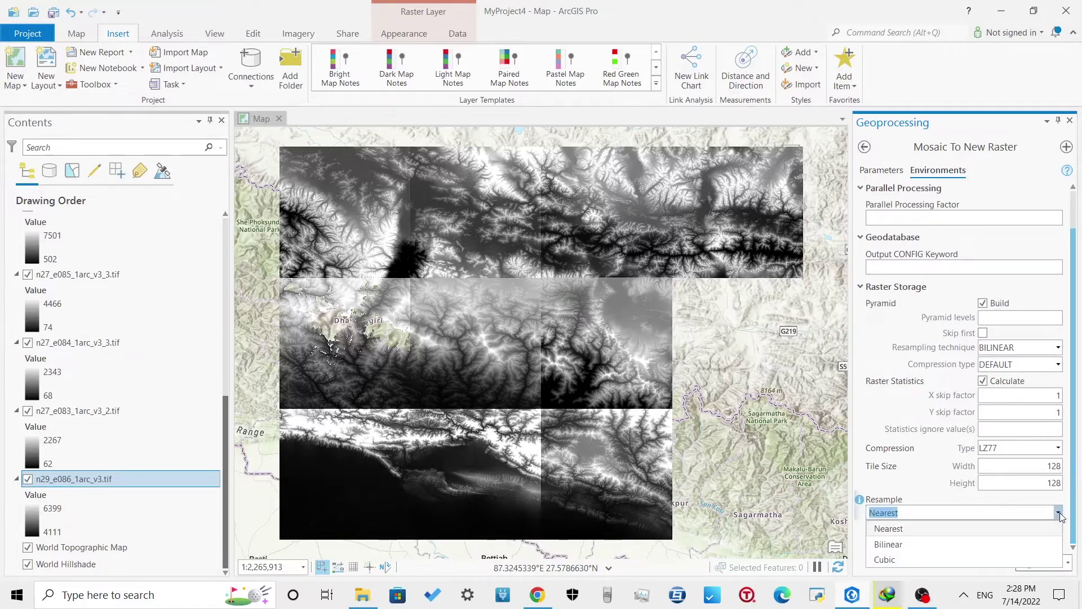
click(956, 543)
click(1058, 543)
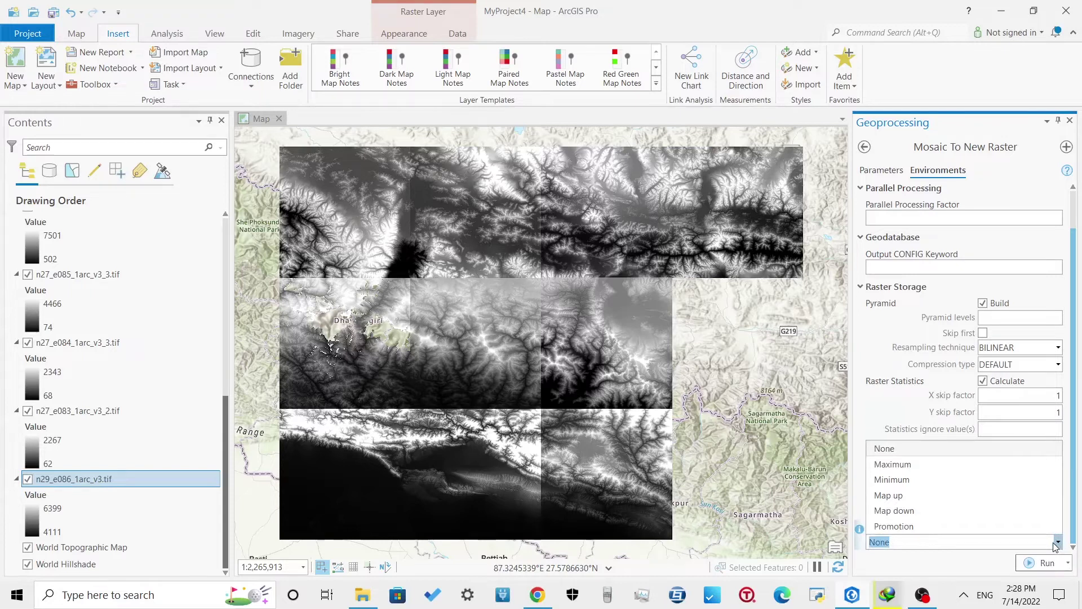
click(1057, 543)
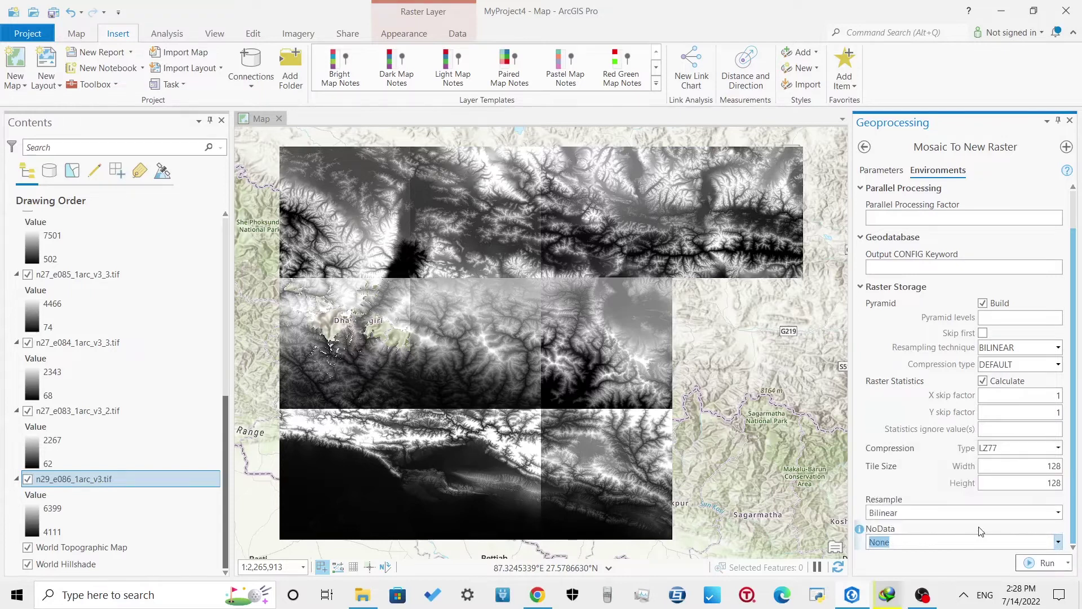
click(879, 170)
Run Mosaic To New Raster to create merged.tif spanning elevations 62–8147.
click(1043, 562)
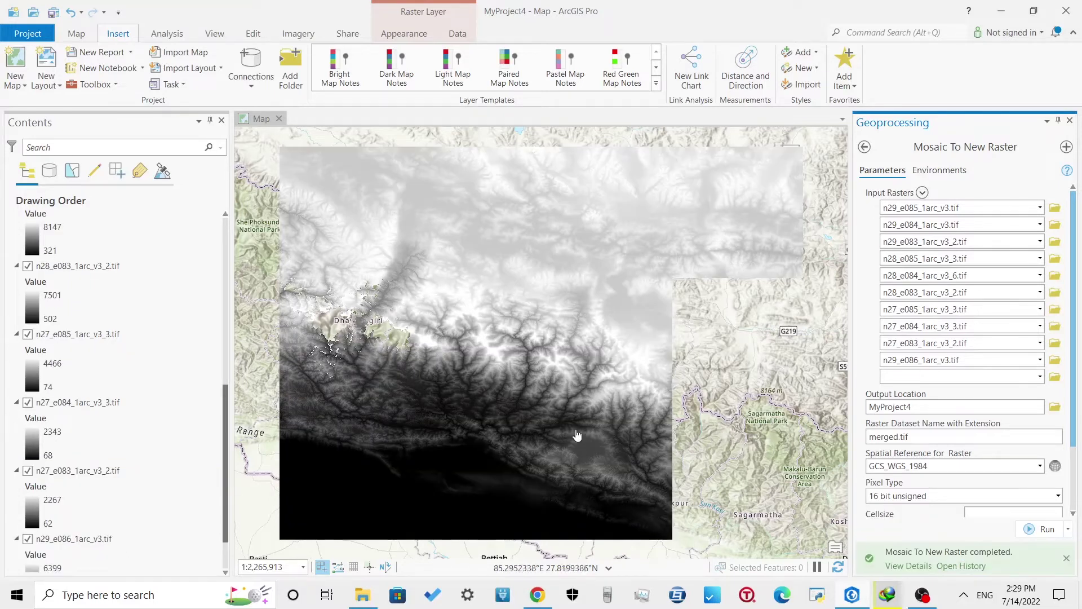
scroll(101, 345, up, 8)
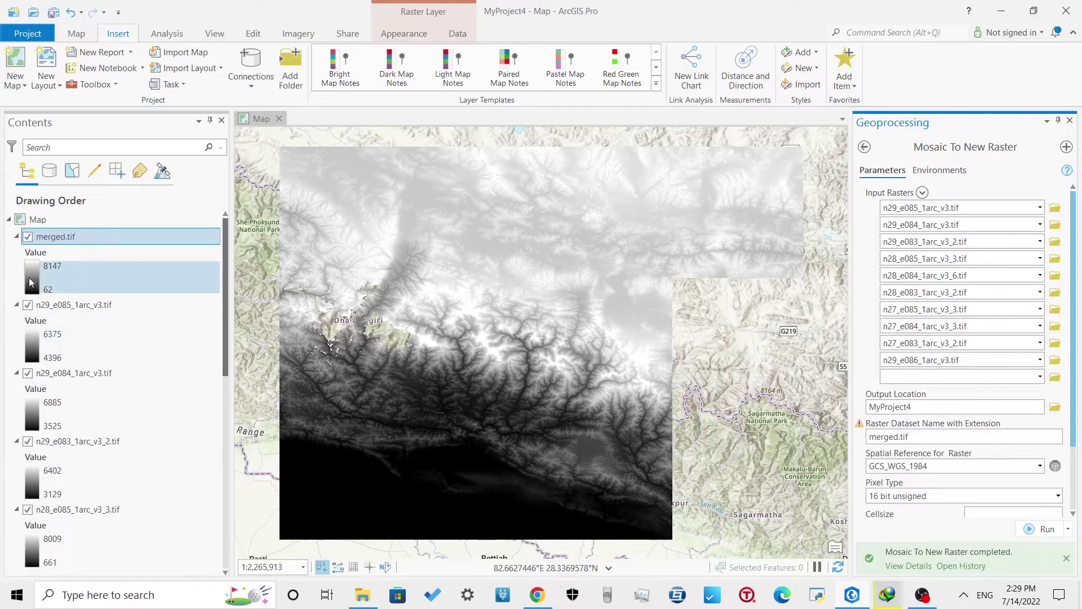
Give merged.tif's Stretch symbology the blue-to-yellow Cividis colour scheme.
click(29, 277)
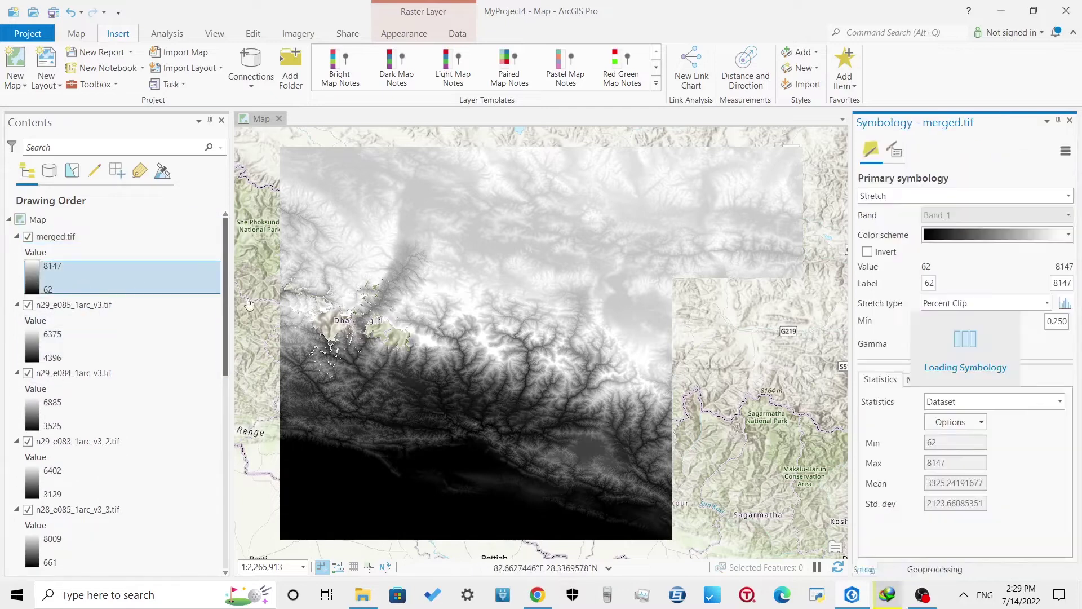
click(1068, 236)
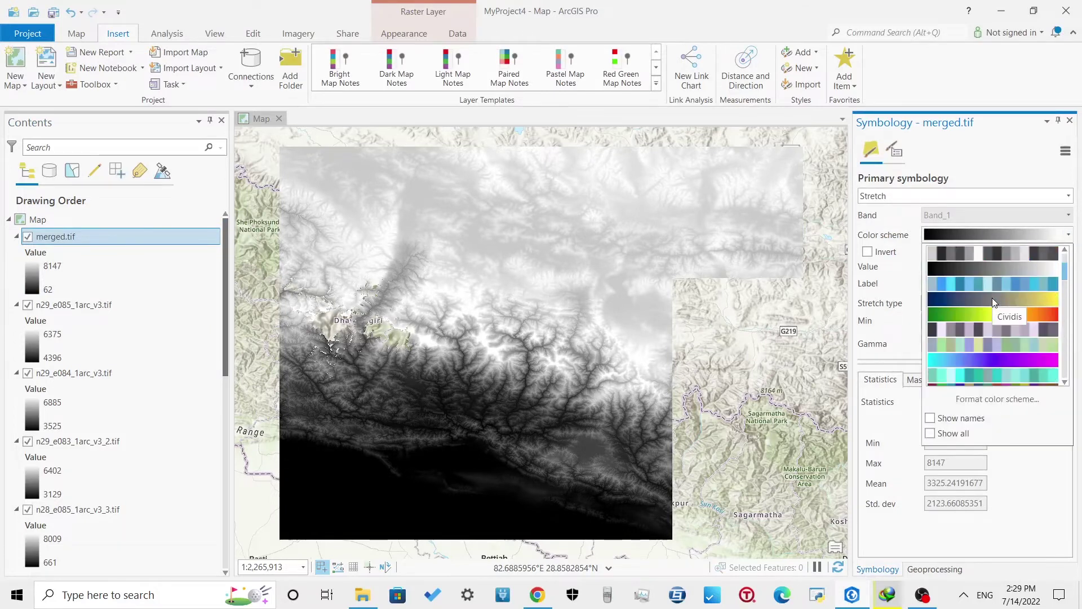
click(993, 299)
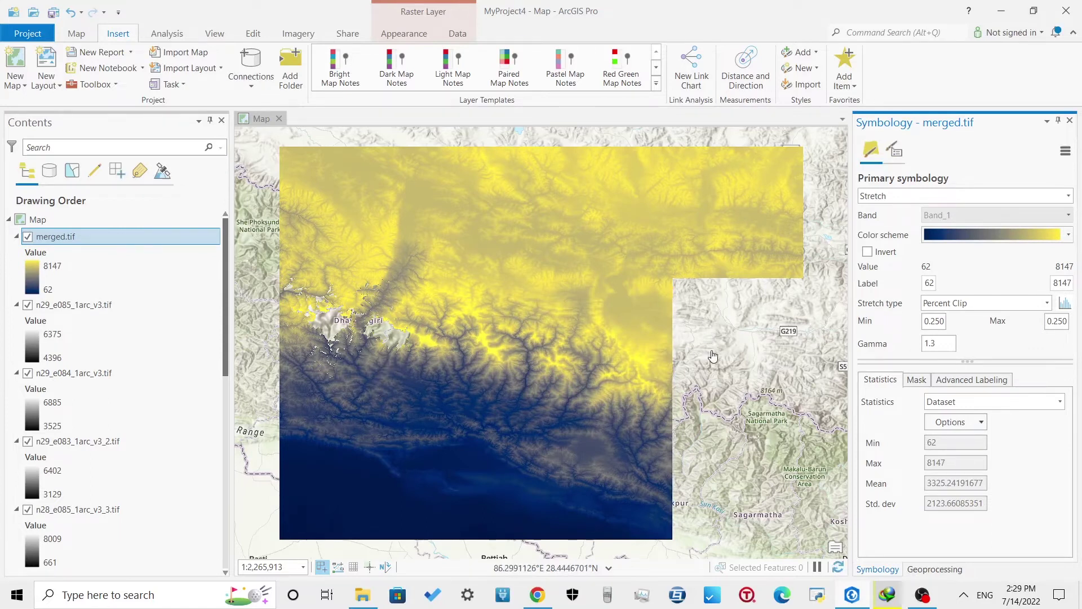
scroll(494, 447, up, 2)
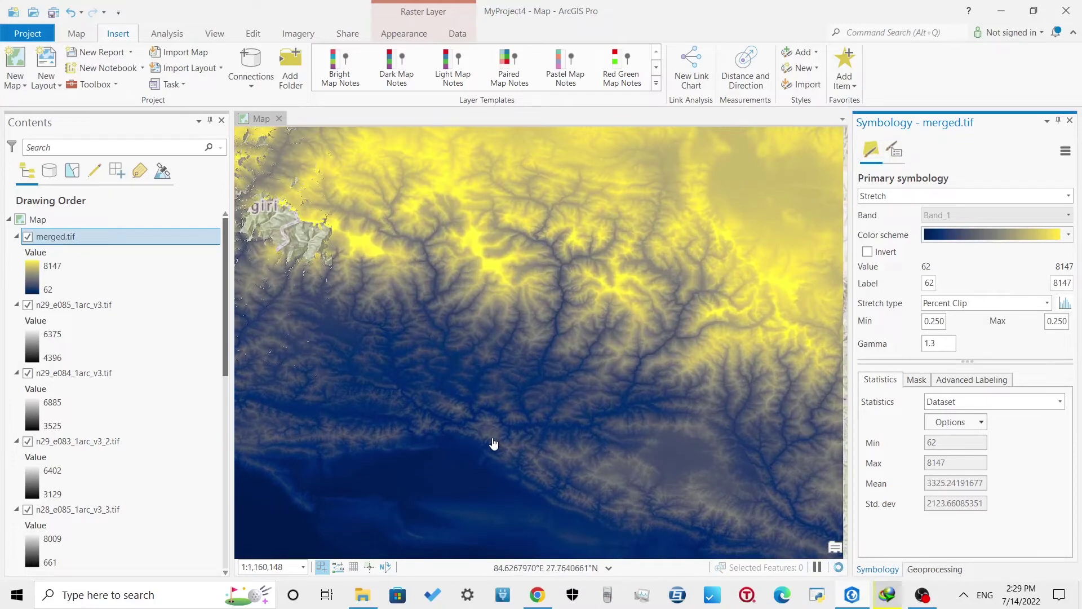
scroll(493, 445, down, 2)
scroll(493, 444, down, 3)
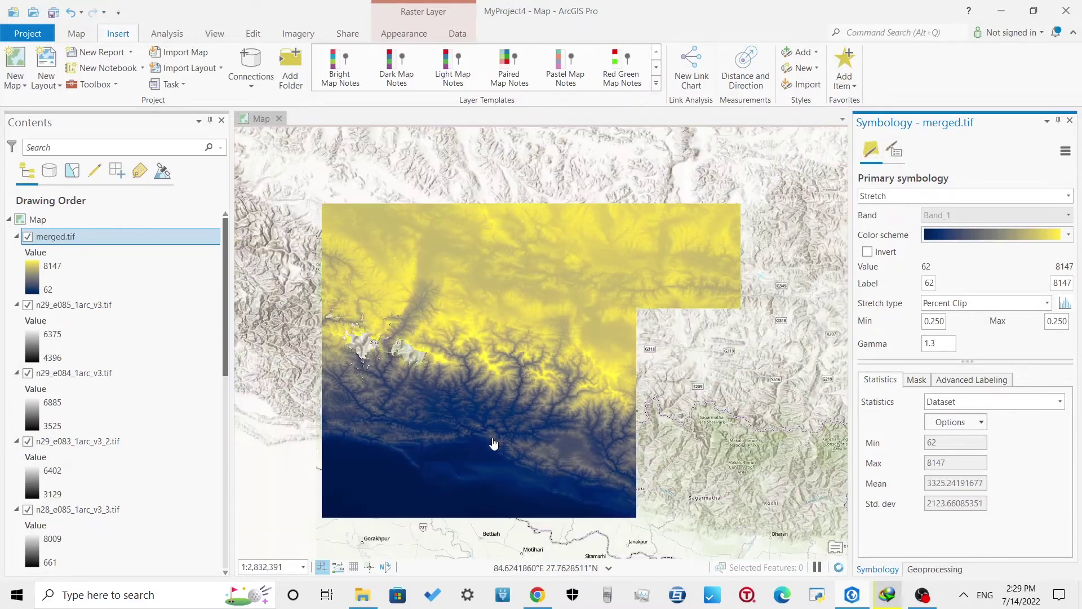
scroll(410, 394, up, 1)
scroll(410, 394, up, 5)
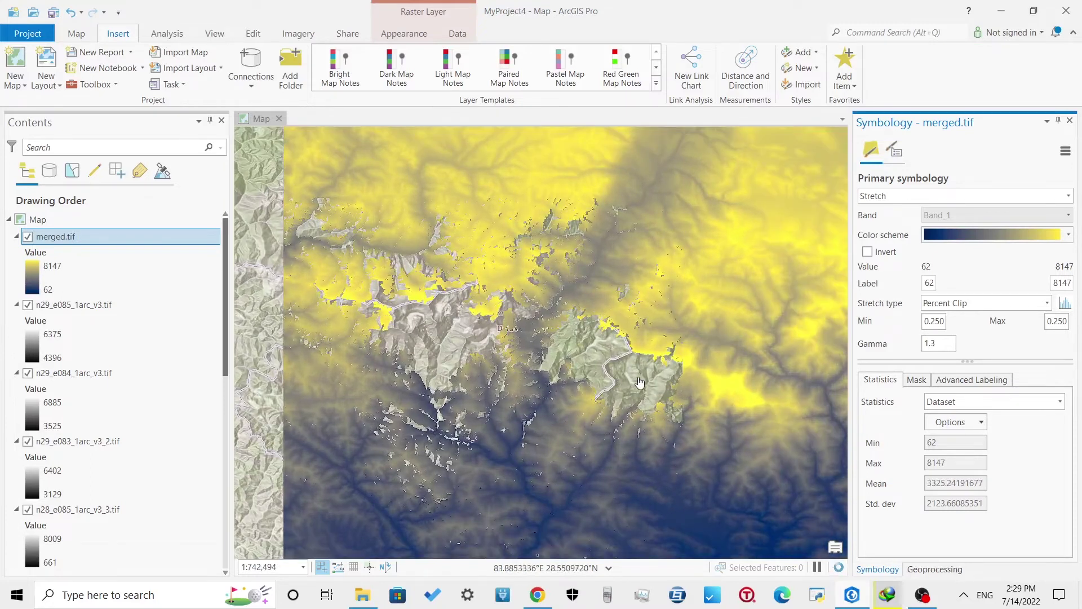
Hide merged.tif and the n29_e083–e085, n28_e085 and n28_e084 tile layers.
click(28, 305)
click(28, 237)
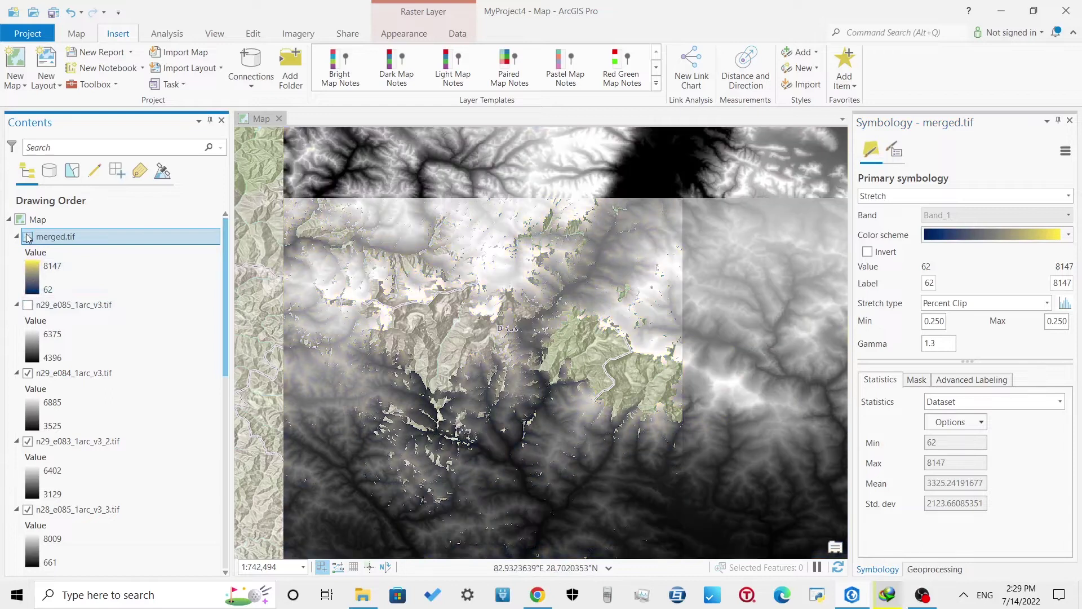
click(27, 305)
click(27, 373)
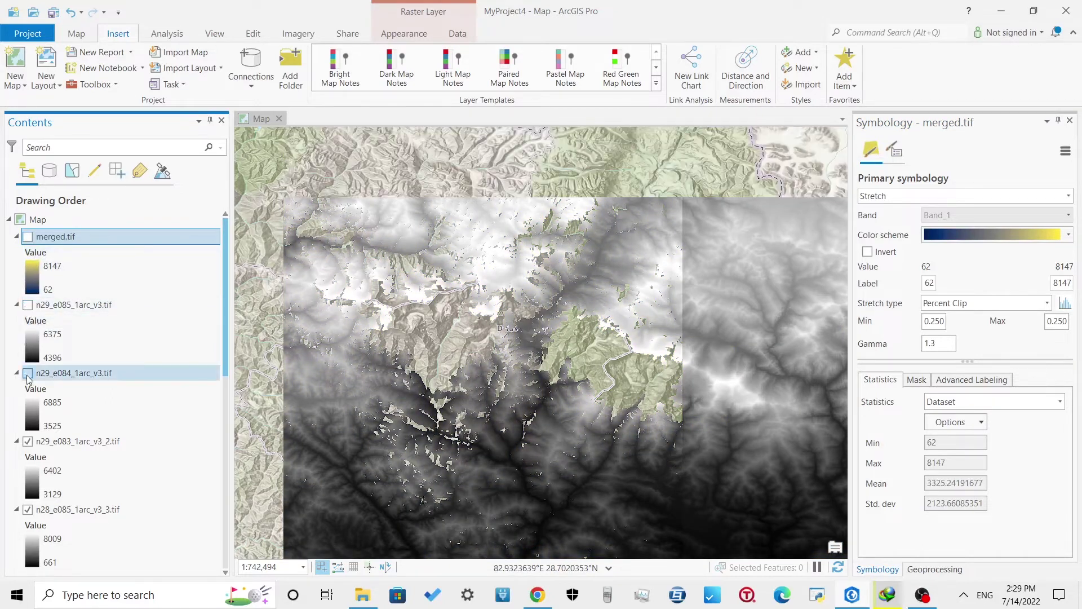
click(27, 441)
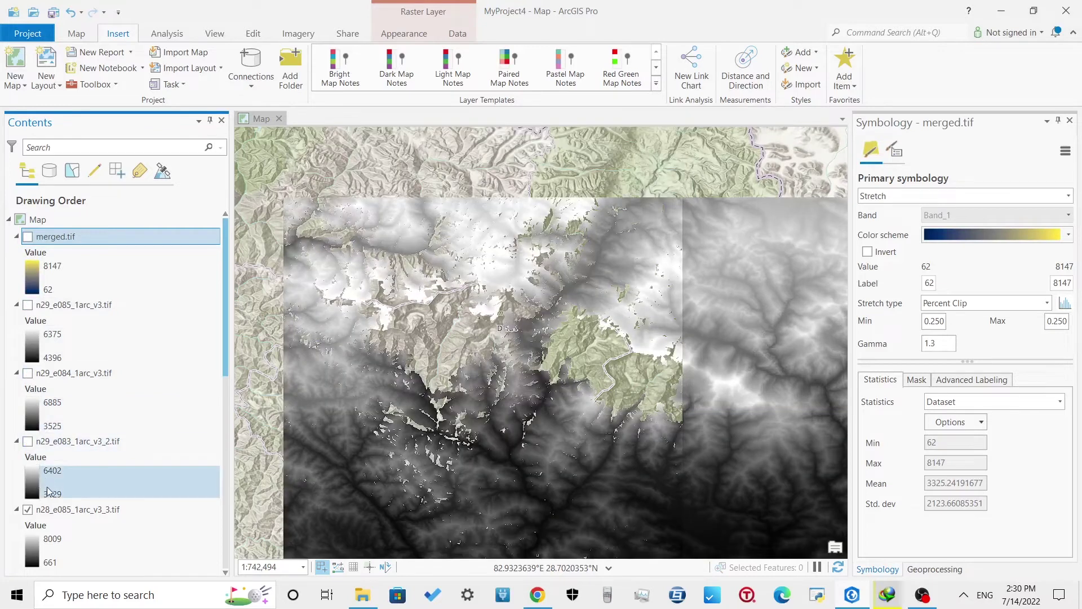
click(29, 510)
scroll(29, 510, down, 2)
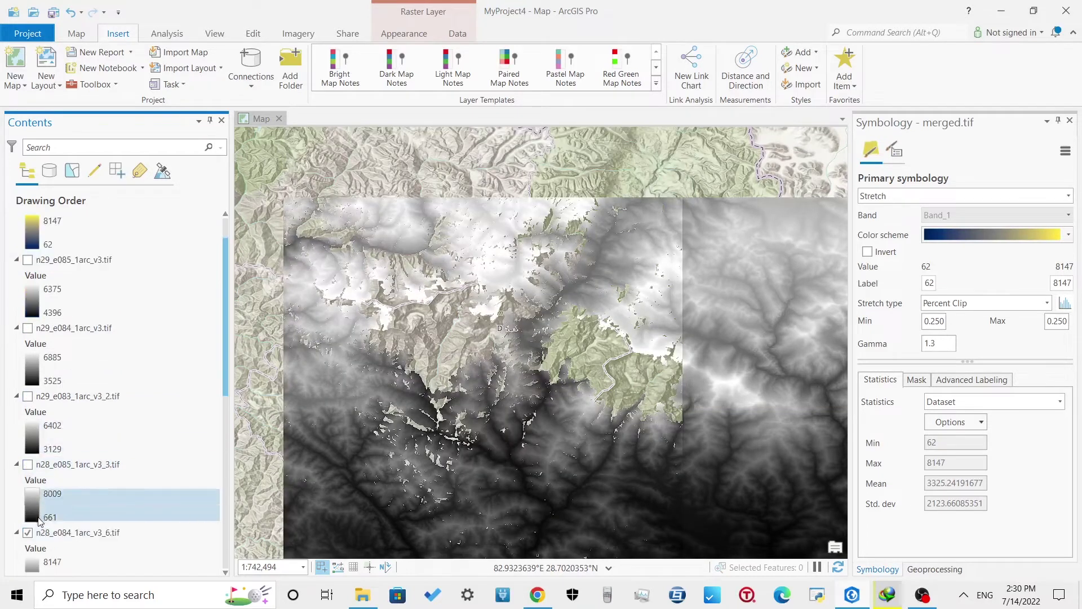
click(28, 532)
scroll(90, 498, down, 2)
scroll(90, 498, down, 6)
Keep n28_e083_1arc_v3_2.tif visible while hiding the three n27 tiles and n29_e086.
click(29, 423)
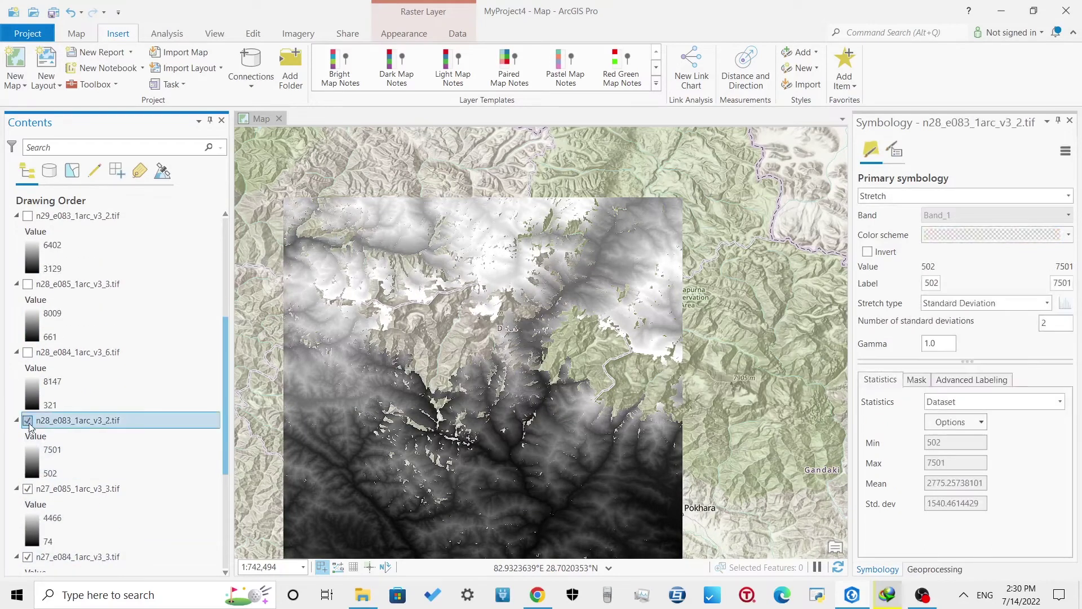
click(29, 423)
click(28, 423)
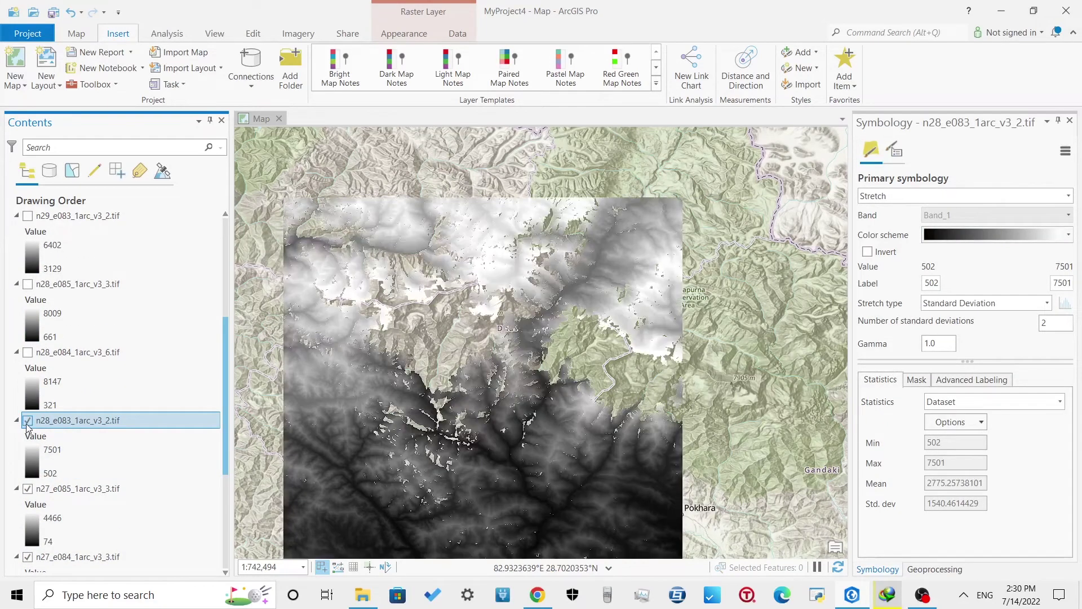
click(28, 488)
scroll(26, 479, down, 4)
click(24, 472)
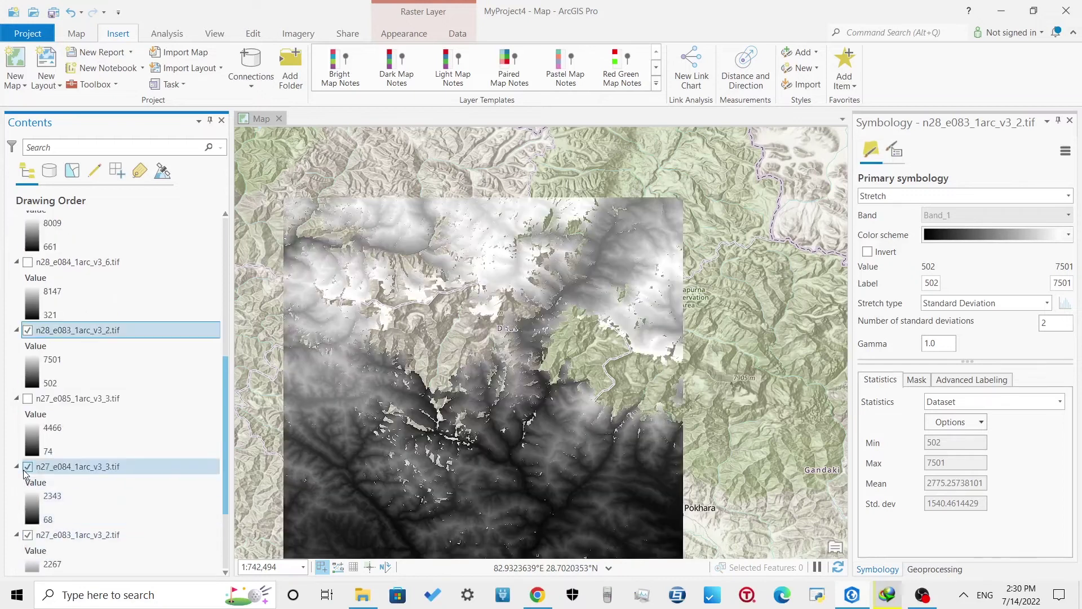
click(26, 467)
scroll(26, 479, down, 5)
click(26, 479)
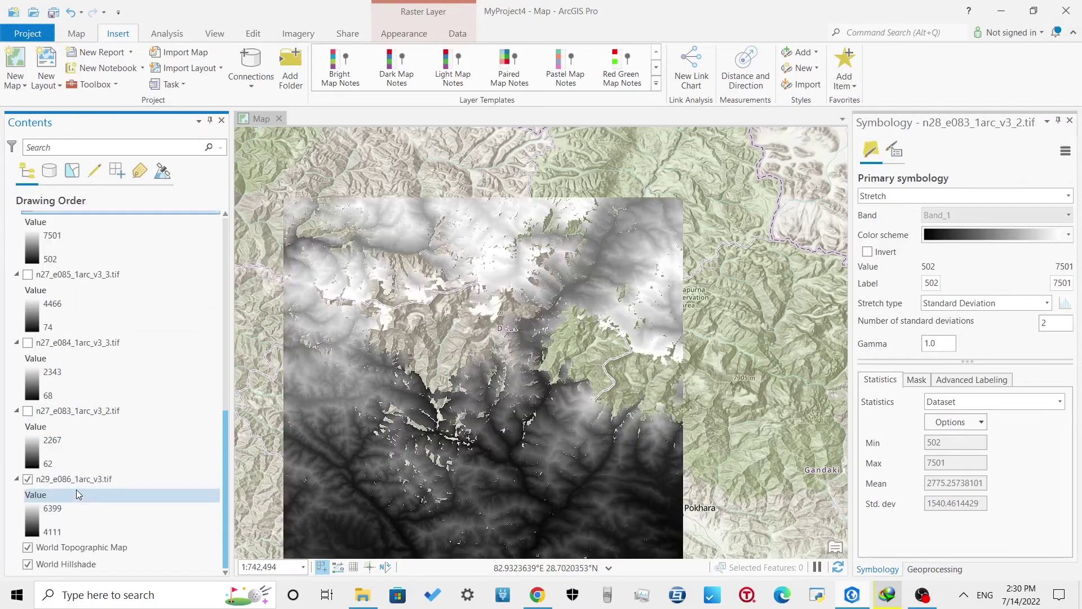
click(26, 479)
scroll(503, 390, down, 2)
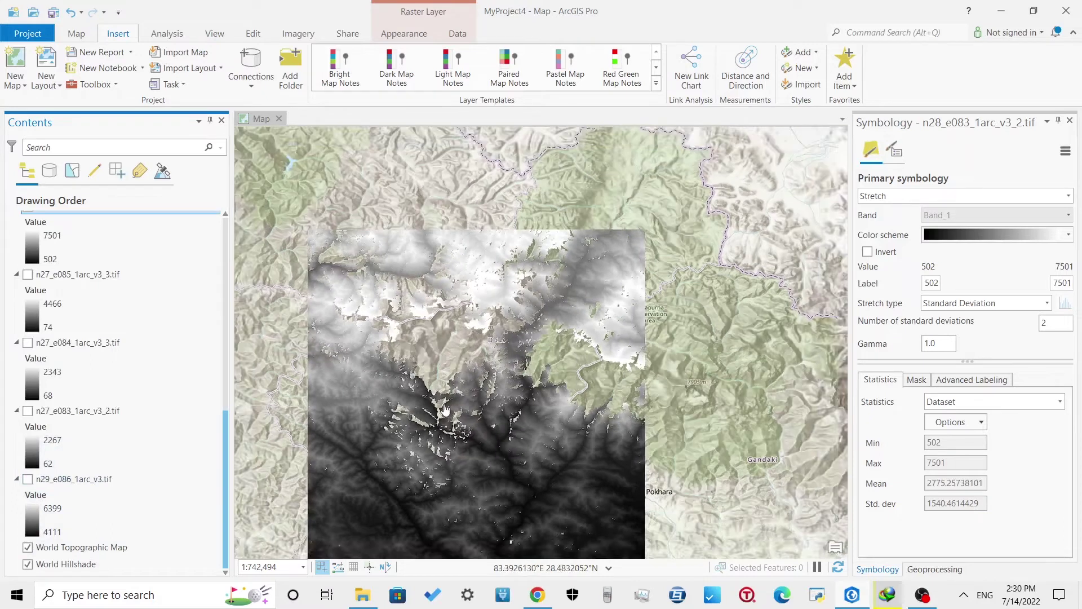
scroll(444, 445, up, 3)
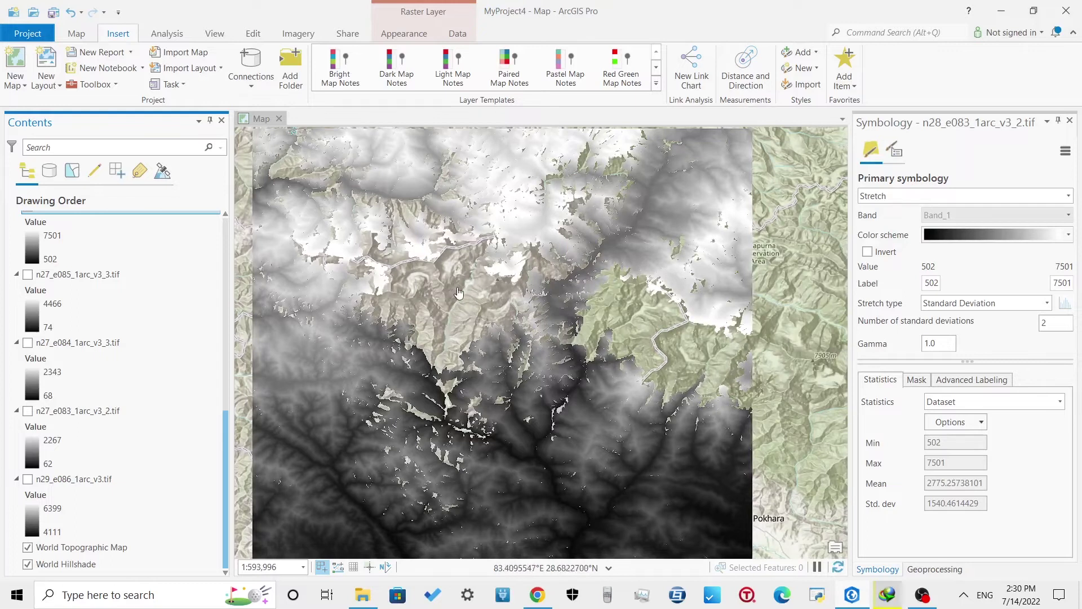
scroll(364, 278, up, 1)
scroll(365, 279, up, 2)
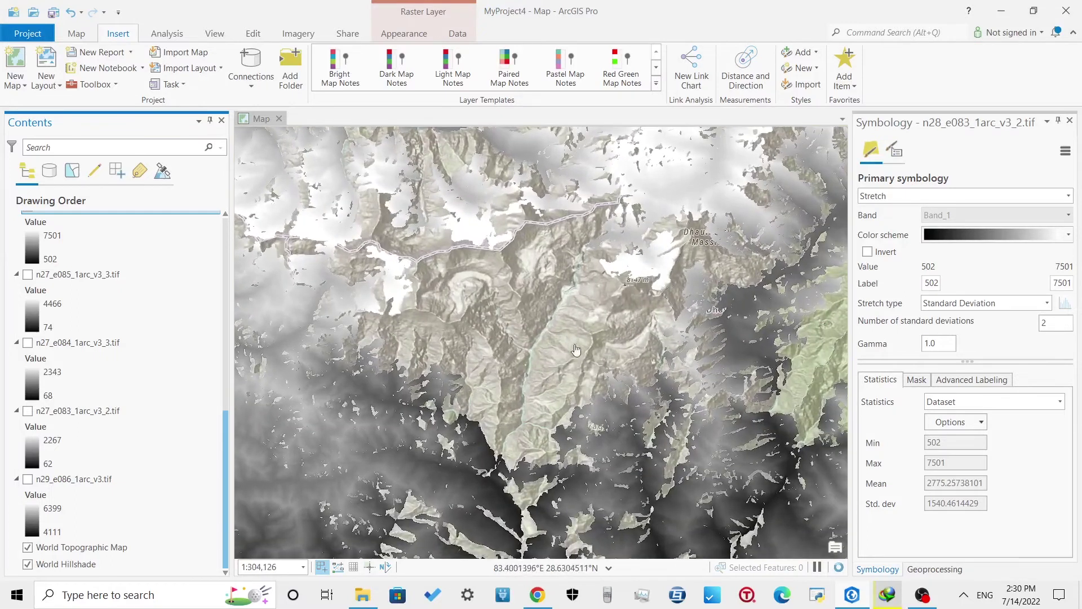
scroll(518, 392, down, 4)
scroll(114, 251, up, 10)
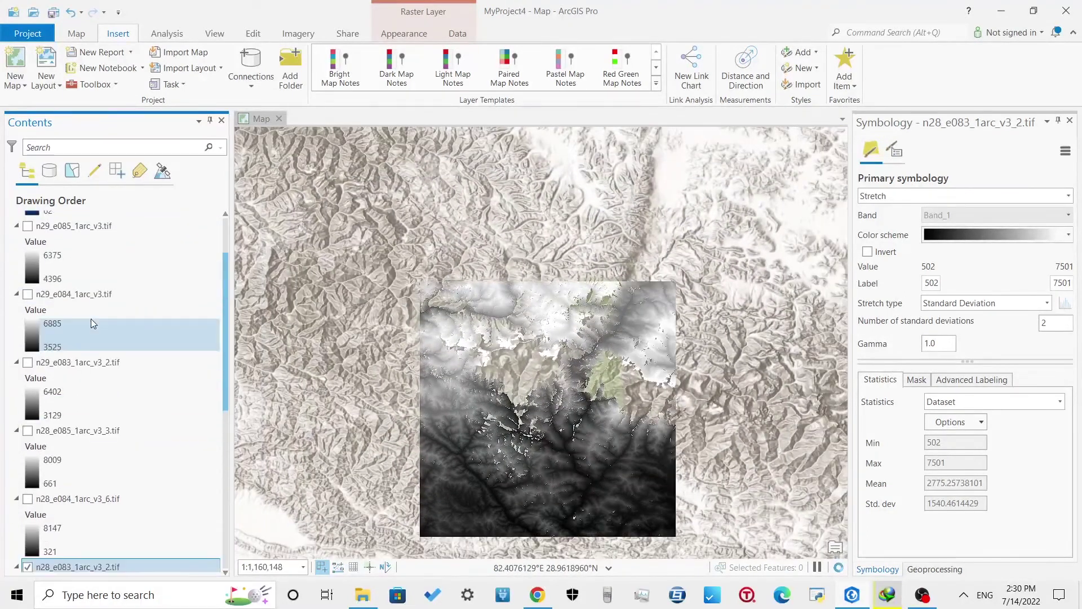
Turn merged.tif back on, toggling it off and on to compare with the basemap.
click(27, 236)
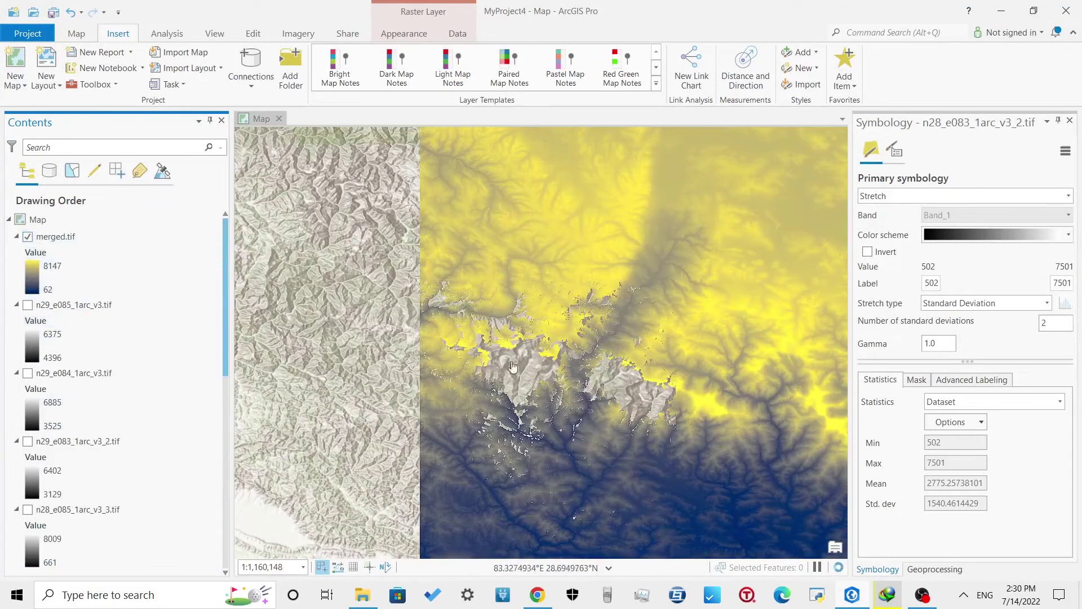
scroll(406, 361, down, 2)
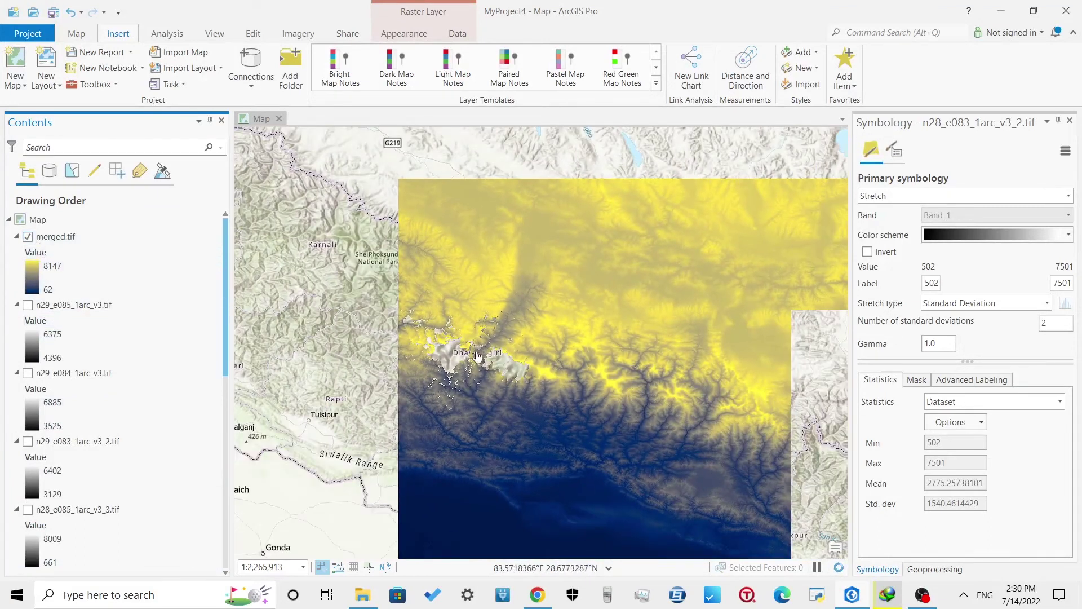
scroll(483, 357, down, 1)
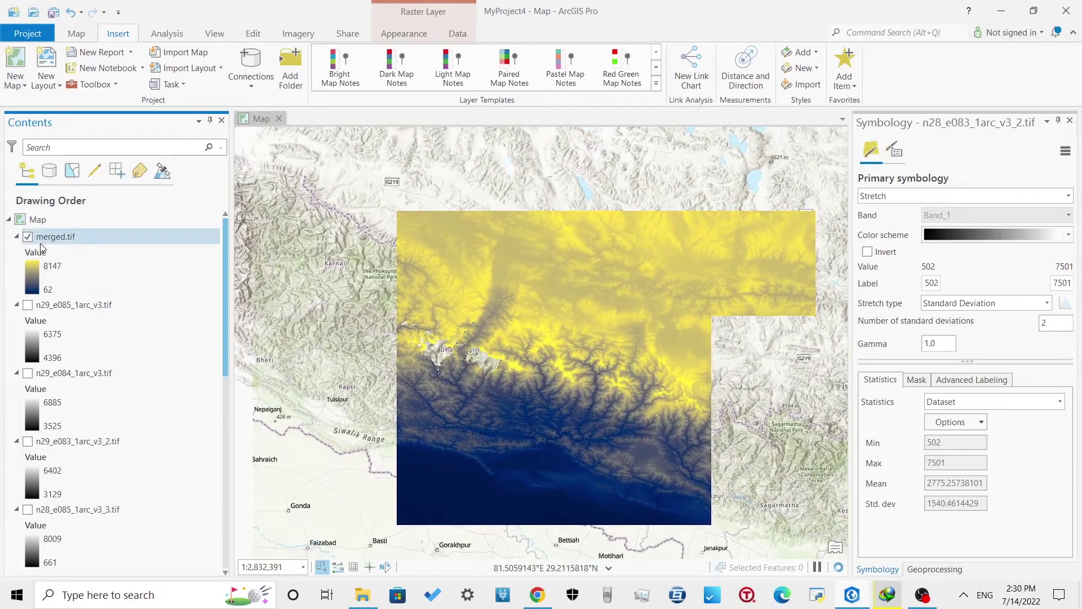
click(27, 237)
click(27, 237)
click(28, 237)
click(28, 237)
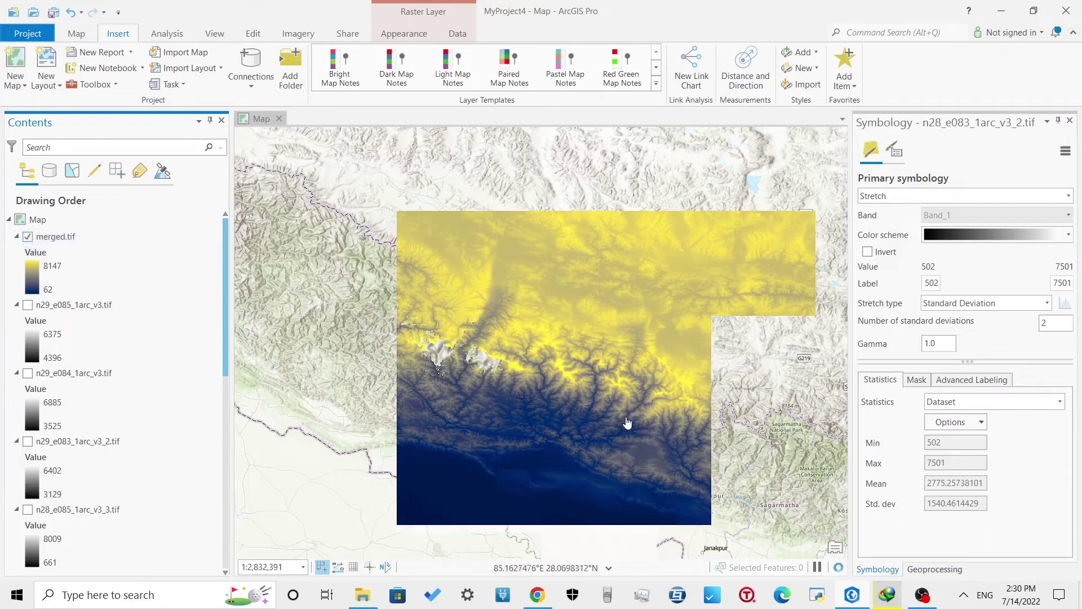
click(623, 430)
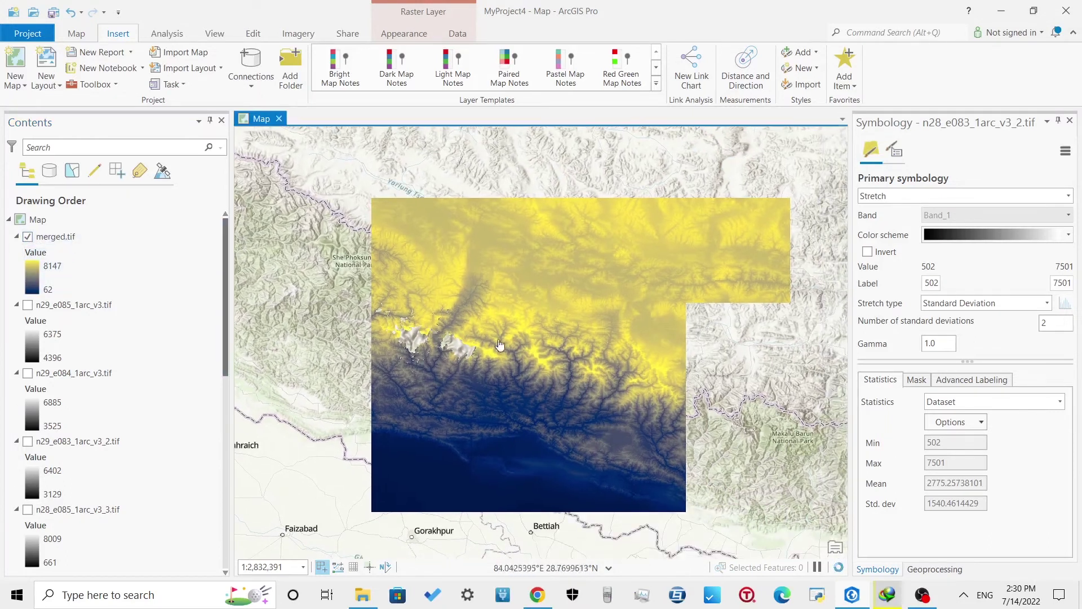